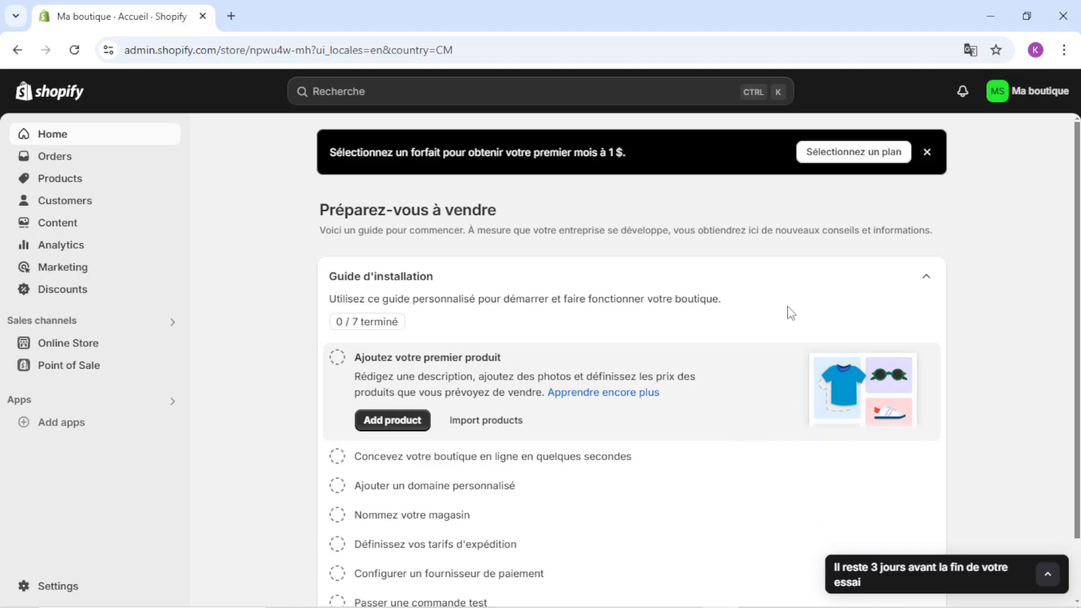
# - Open the Shopify App Store from the store's apps and sales channels settings
pyautogui.scroll(-1, 865, 322)
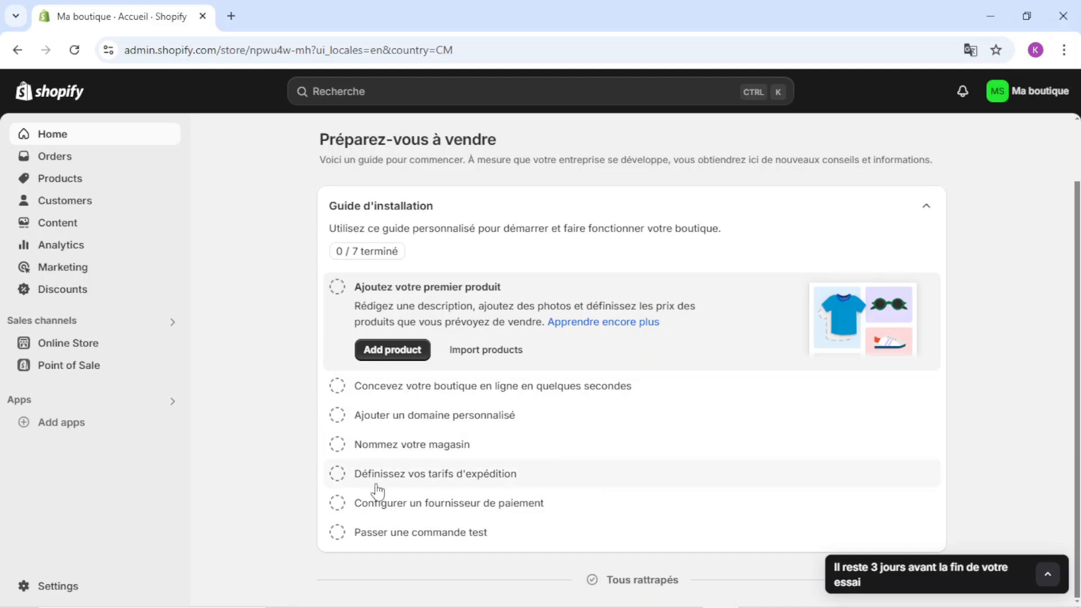
pyautogui.click(58, 588)
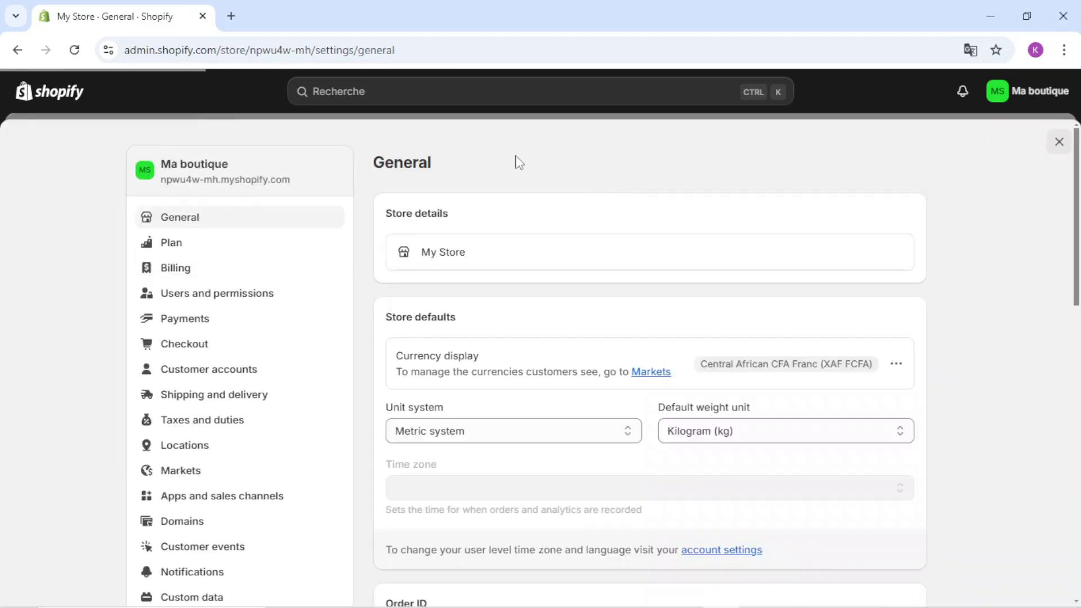
pyautogui.scroll(-4, 234, 263)
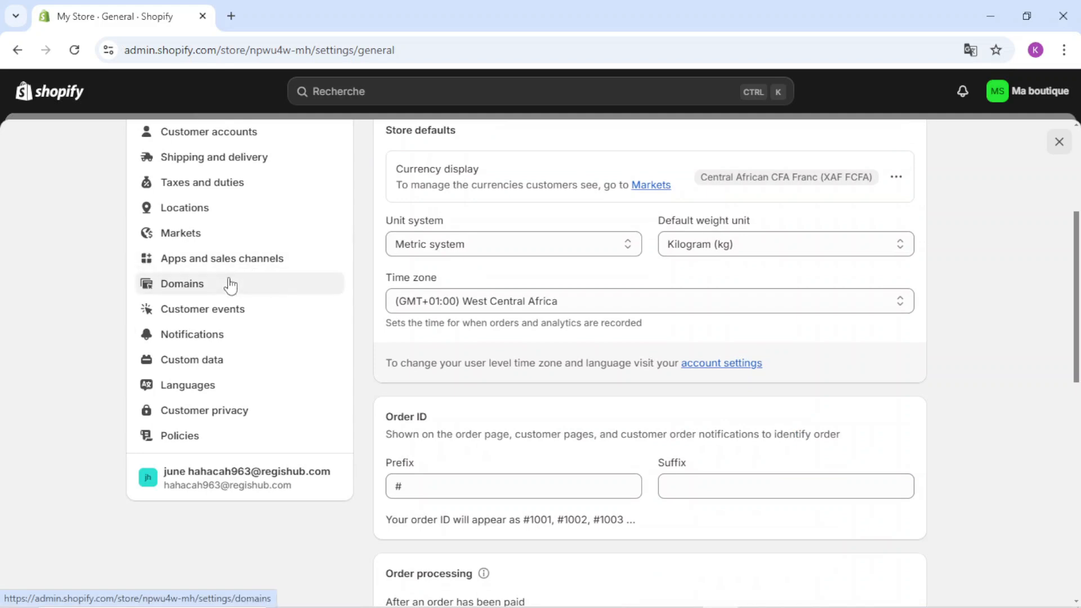
pyautogui.click(271, 260)
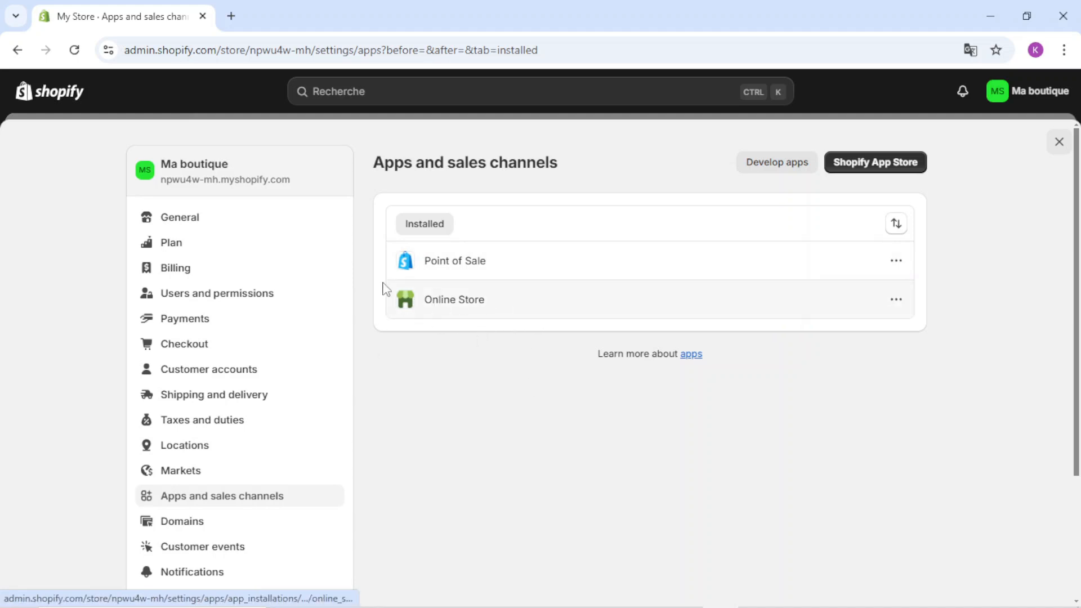
pyautogui.click(865, 170)
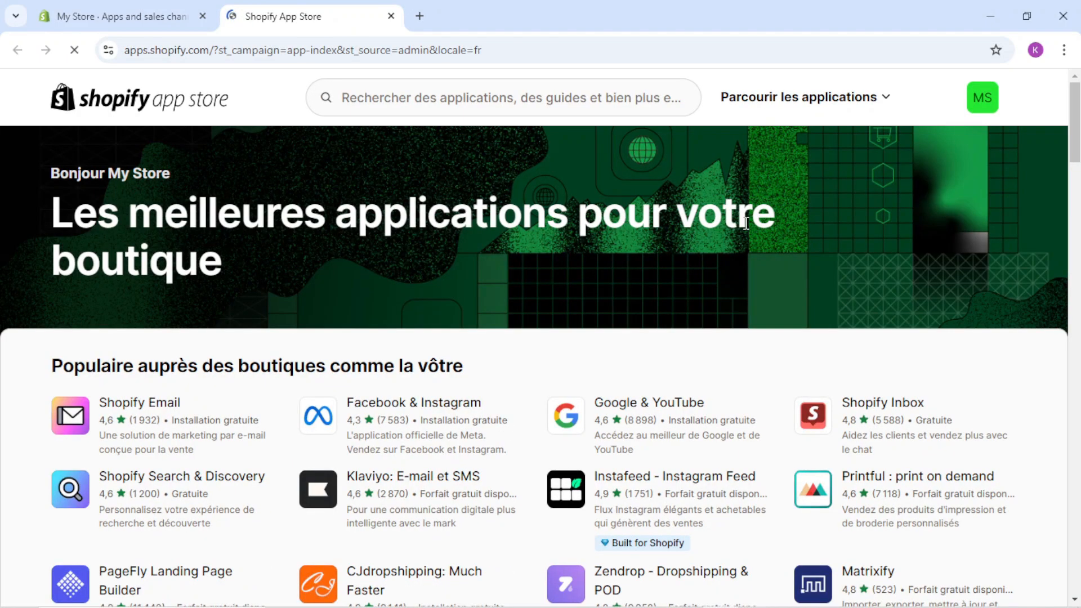
# - Search the app store for "pagefly" and open the PageFly Landing Page Builder listing
pyautogui.click(600, 99)
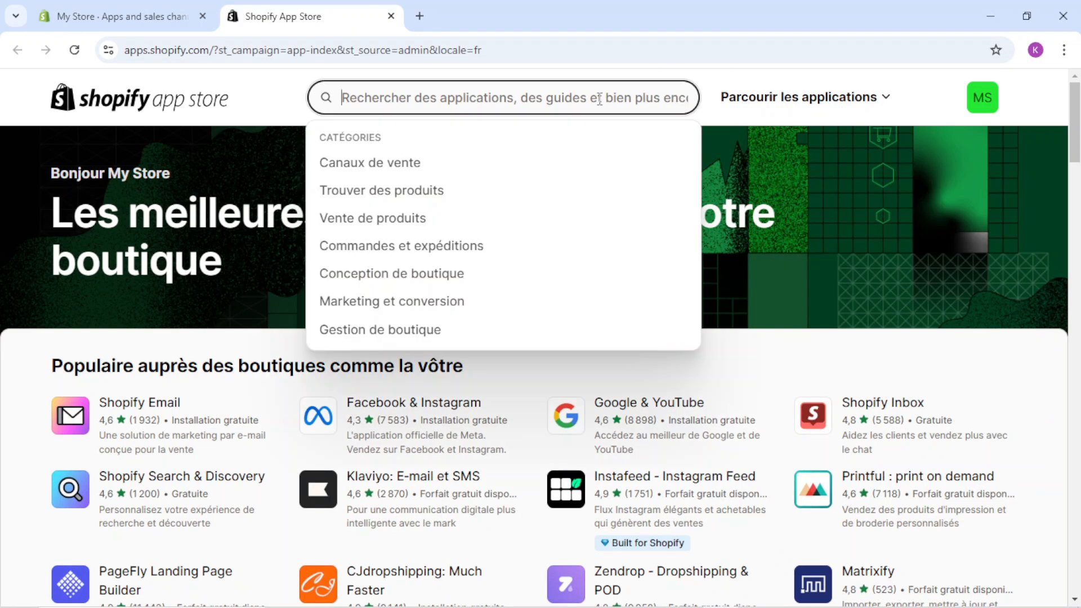
pyautogui.write('pa')
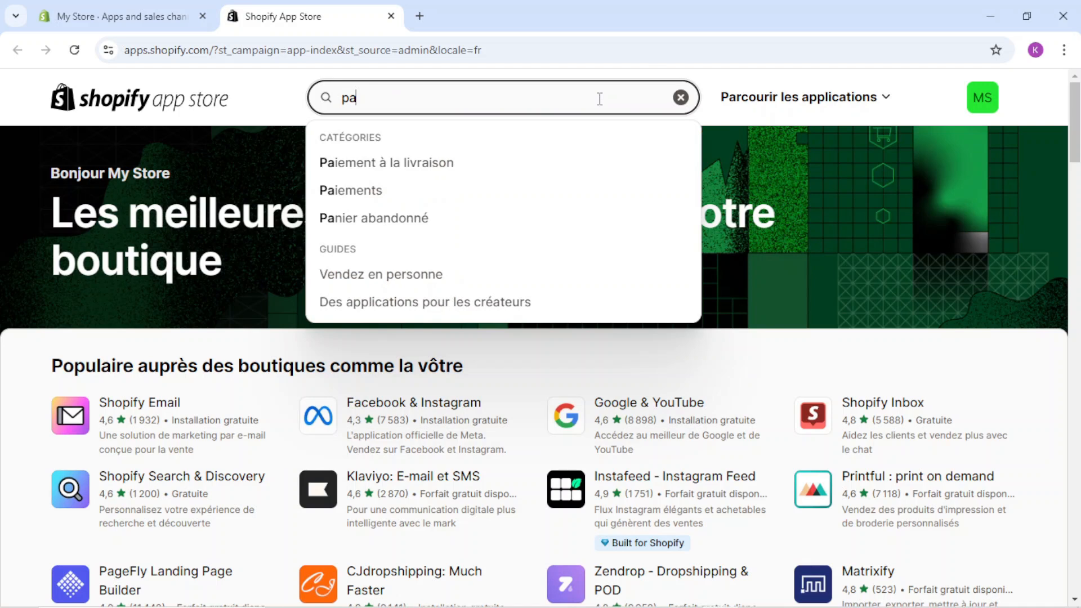
pyautogui.write('ge')
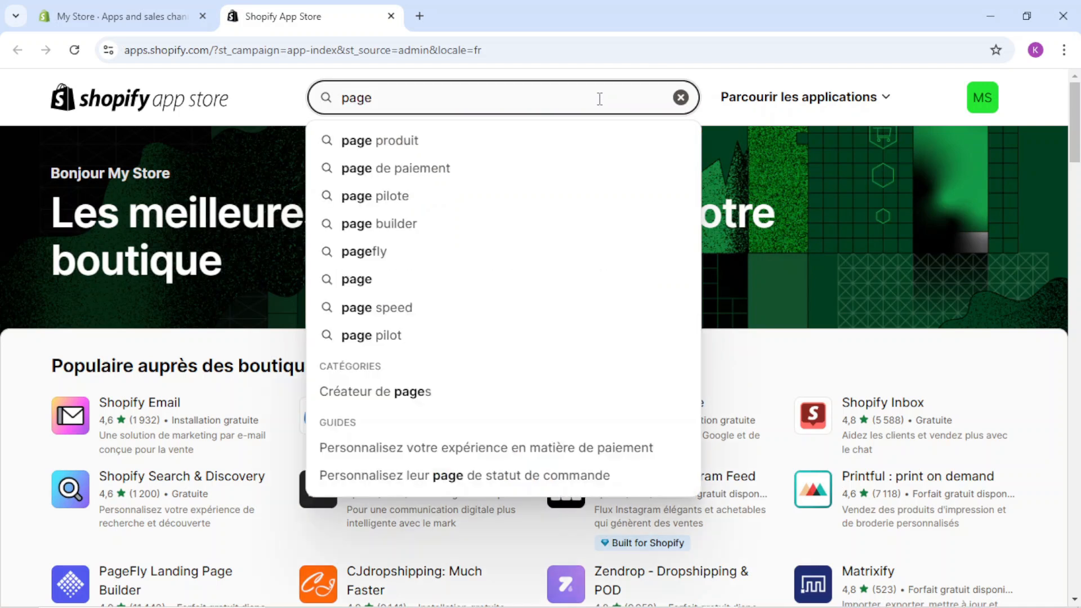
pyautogui.write('fl')
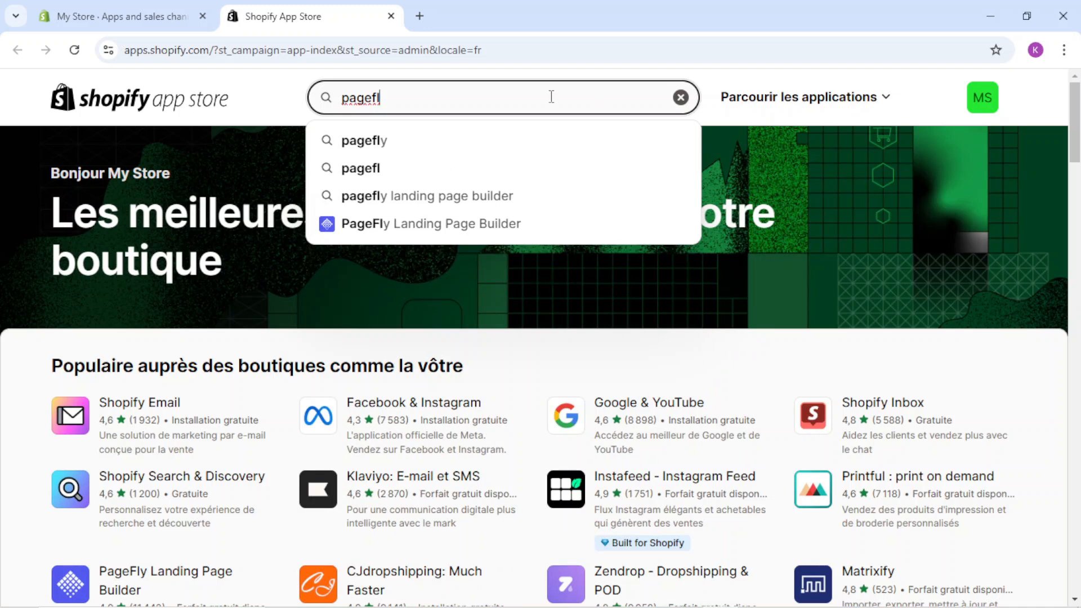
pyautogui.click(465, 140)
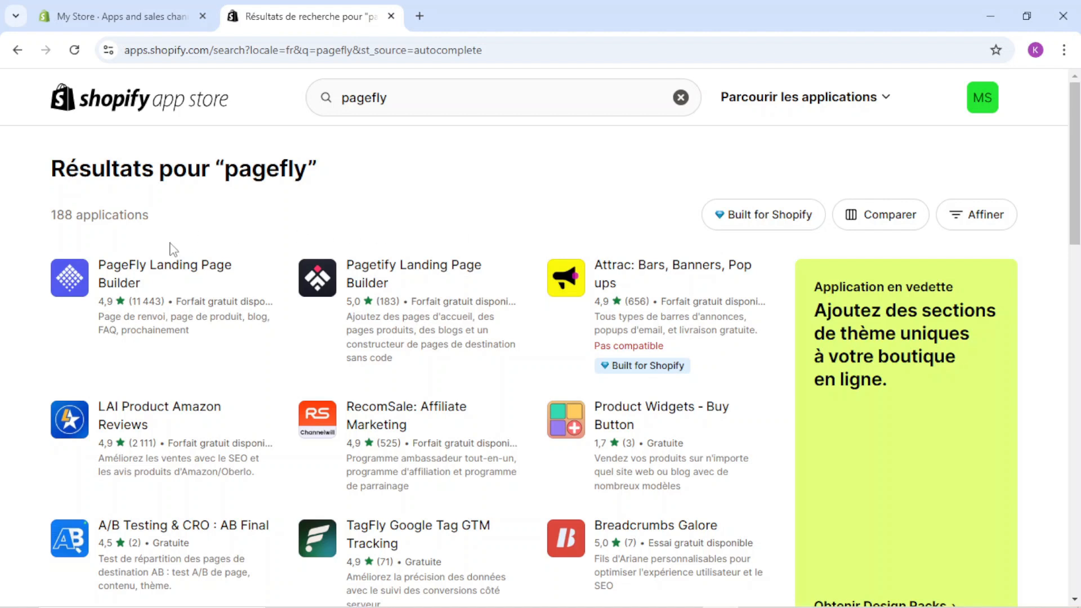
pyautogui.click(141, 271)
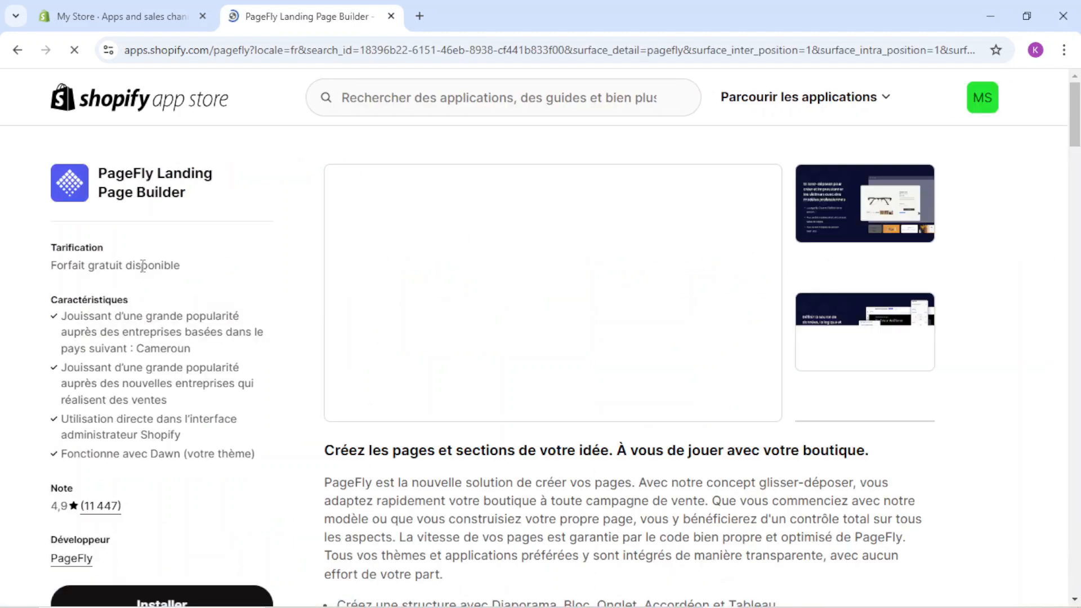
# - Review the PageFly Landing Page Builder description and install the app on the store, approving its authorization
pyautogui.scroll(-4, 240, 325)
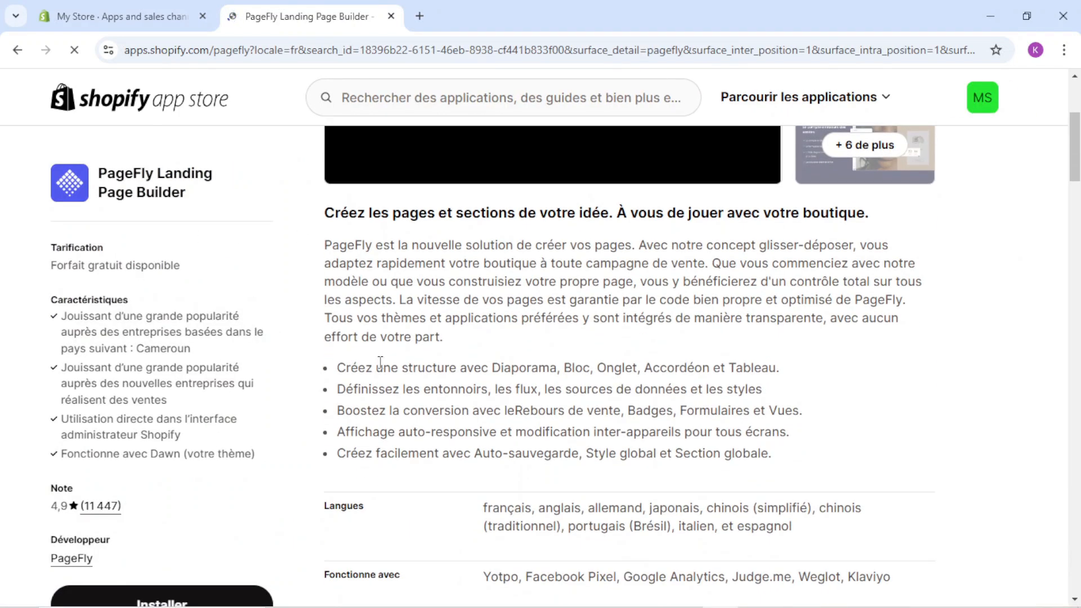
pyautogui.scroll(4, 380, 361)
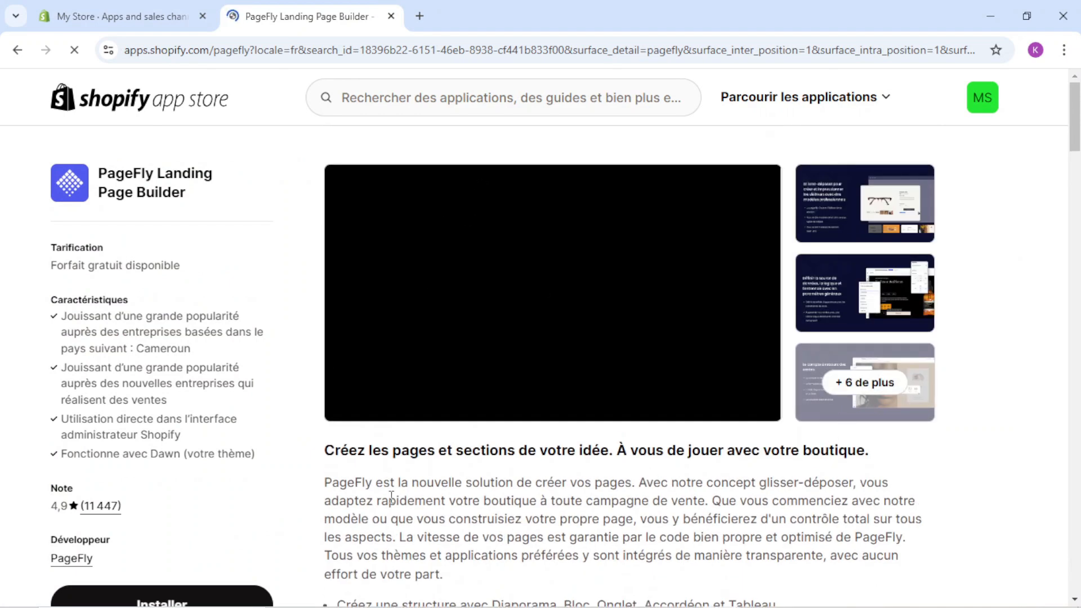
pyautogui.scroll(-5, 393, 360)
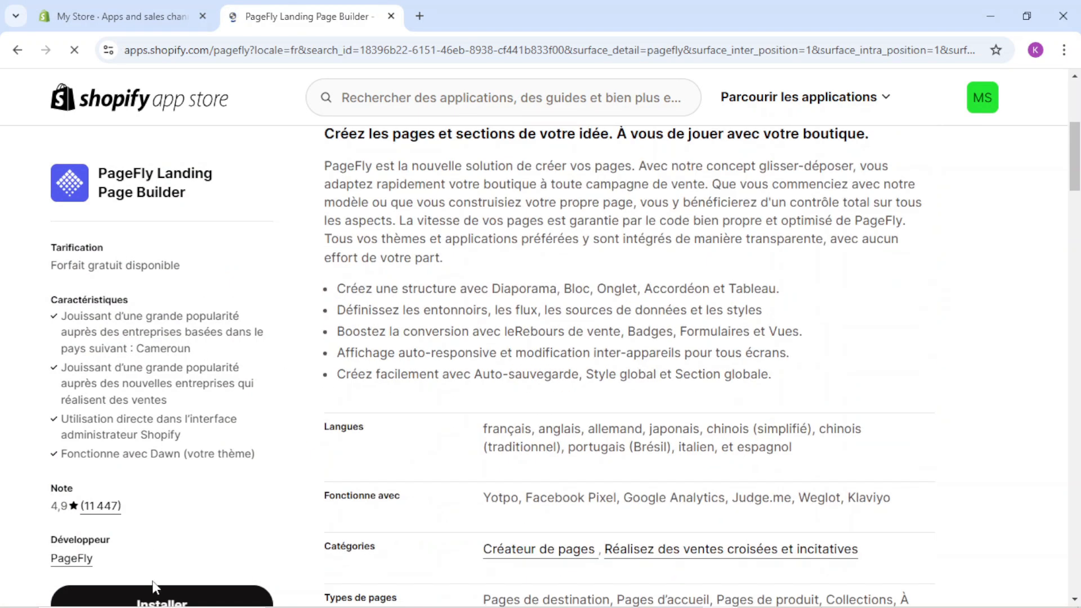
pyautogui.click(163, 600)
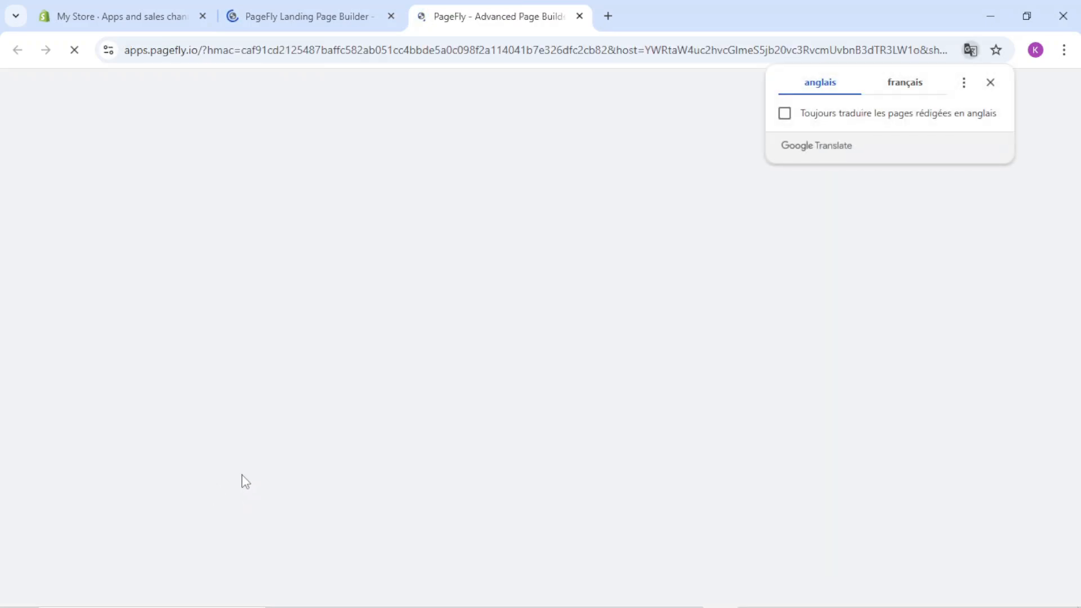
pyautogui.click(918, 92)
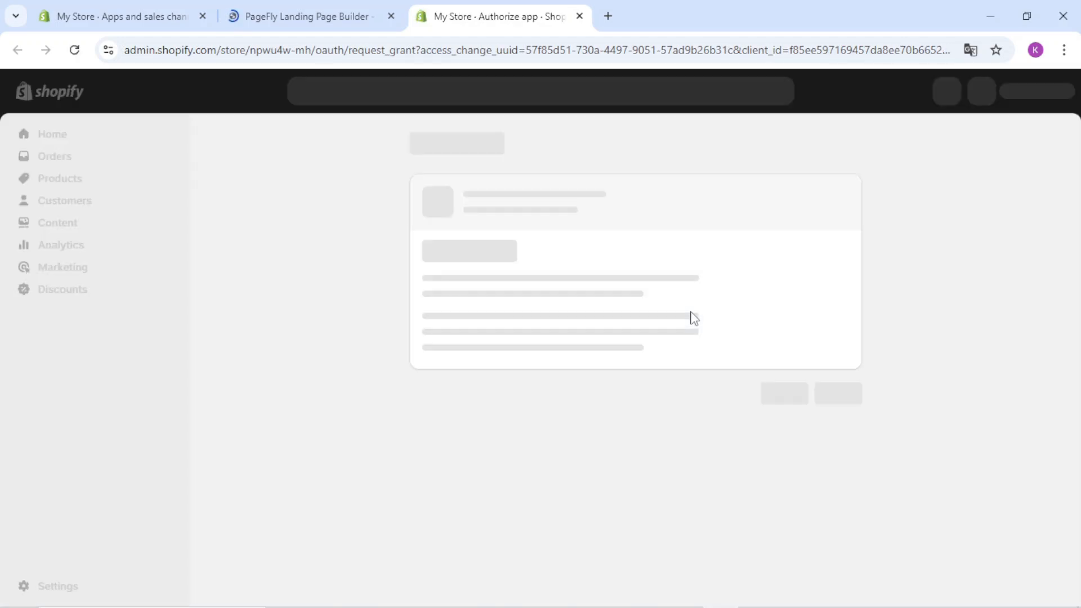
pyautogui.click(811, 459)
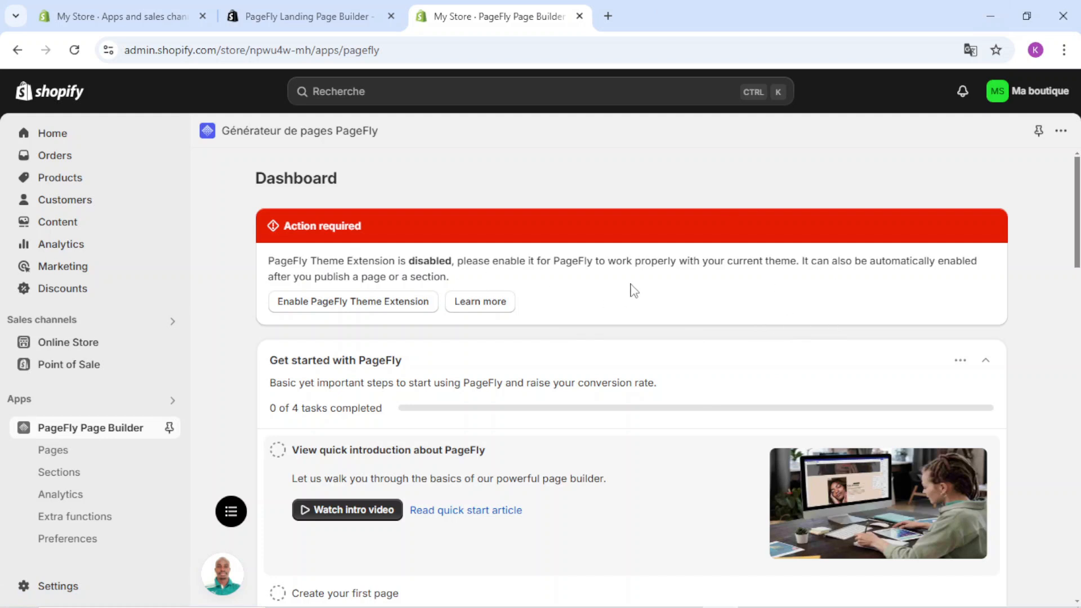
# - Start a new PageFly section from a template and choose the editor to design it with
pyautogui.scroll(-4, 631, 288)
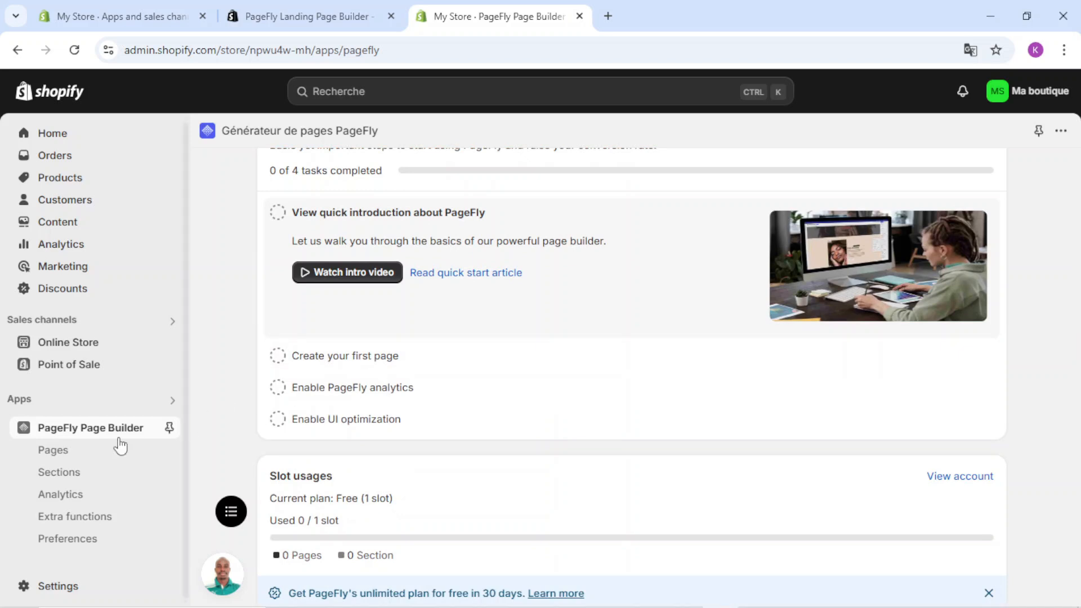
pyautogui.click(74, 472)
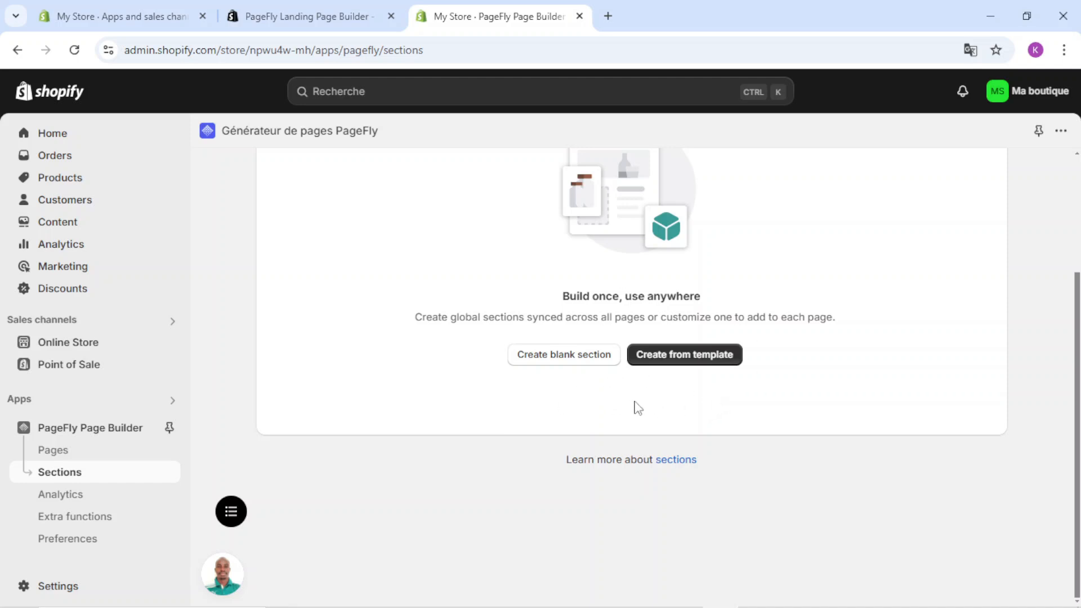
pyautogui.click(669, 358)
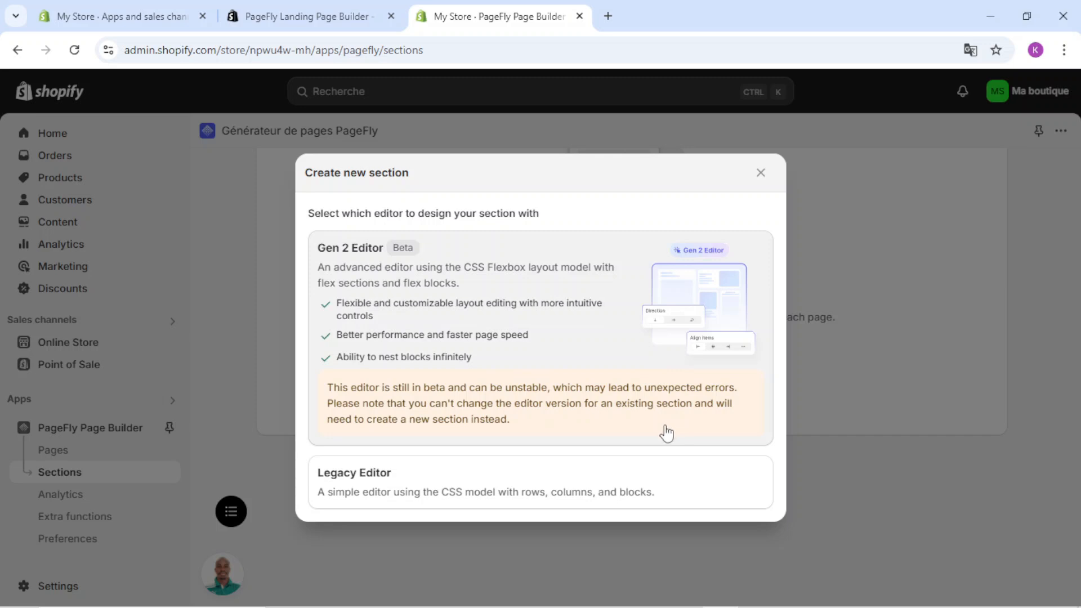
pyautogui.click(679, 416)
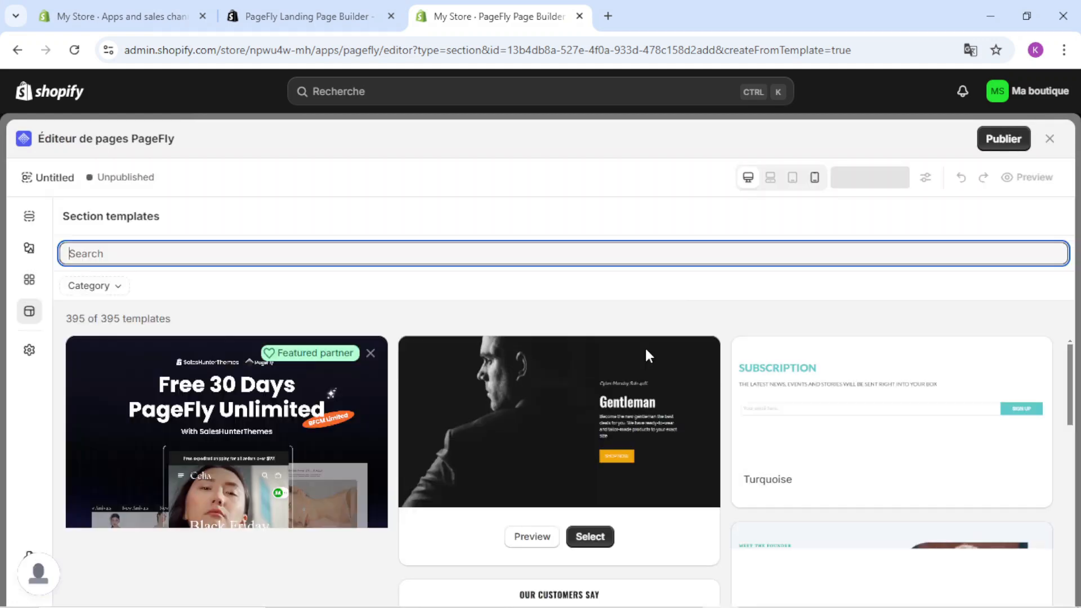
# - Browse the section templates and select the Charlotte template with the Christmas sweater sale banner
pyautogui.scroll(-4, 644, 346)
pyautogui.scroll(-4, 664, 394)
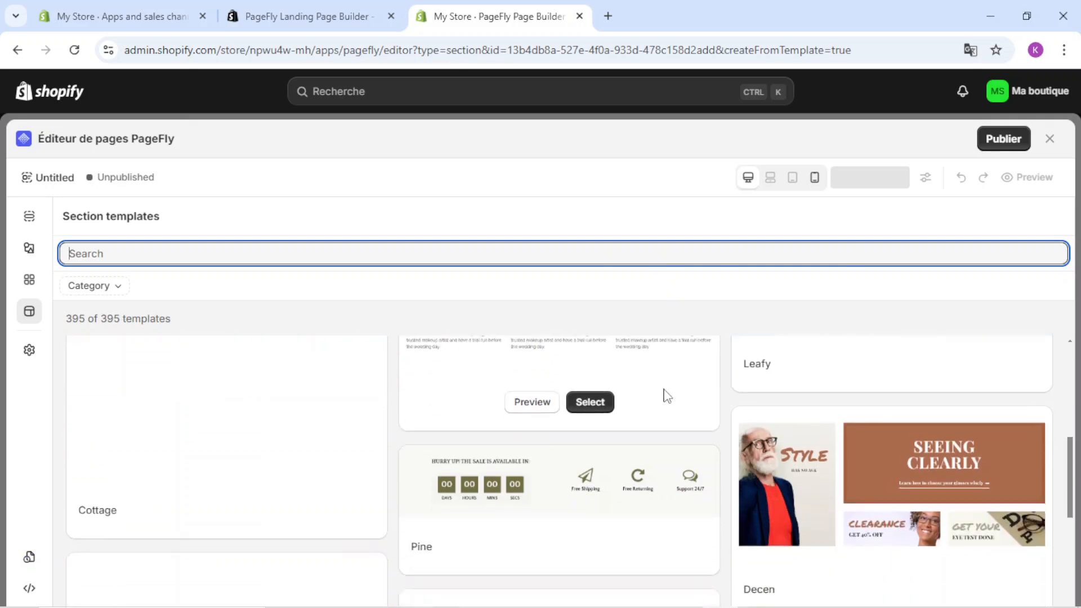
pyautogui.scroll(-3, 664, 391)
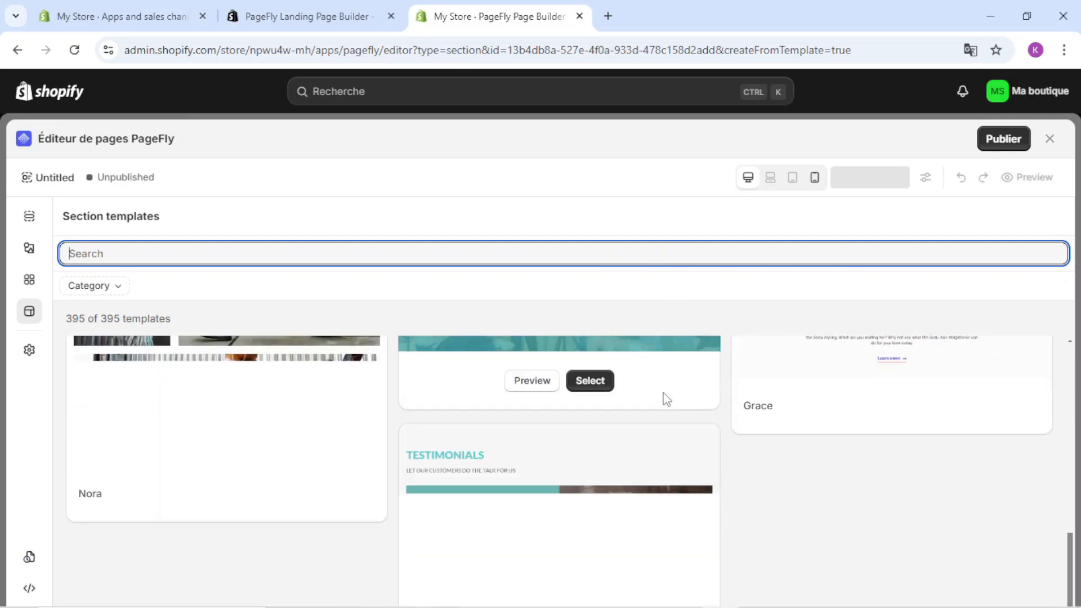
pyautogui.scroll(2, 664, 393)
pyautogui.scroll(-8, 634, 417)
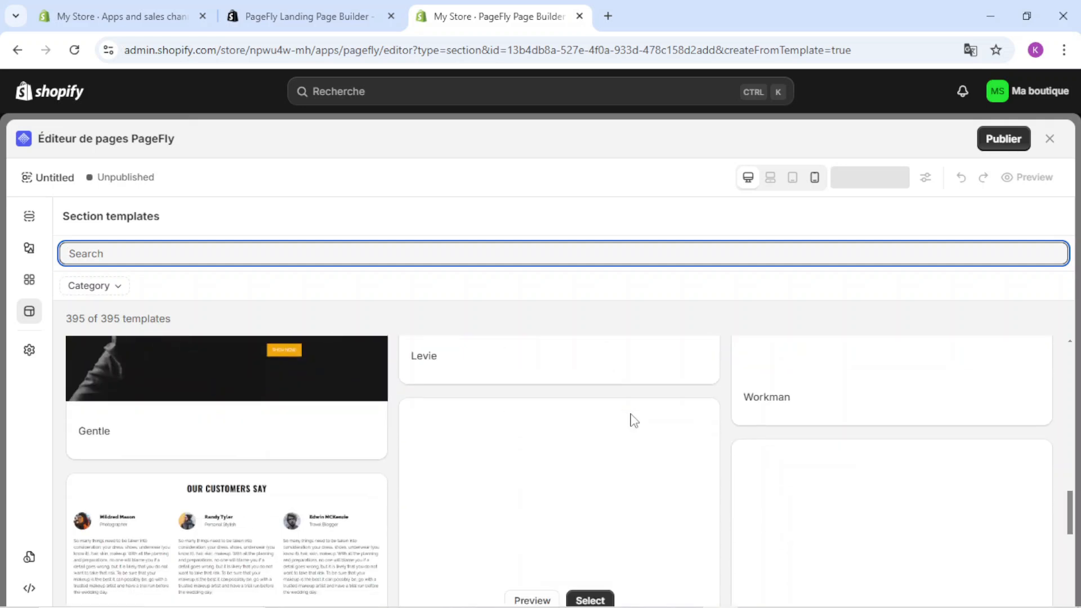
pyautogui.scroll(-4, 721, 456)
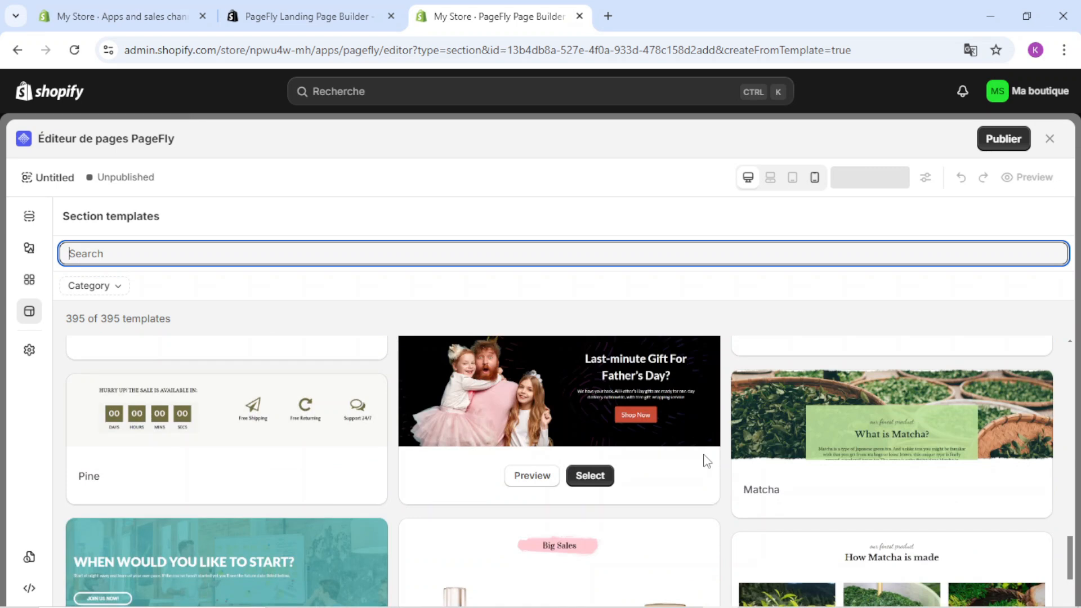
pyautogui.scroll(-4, 704, 455)
pyautogui.scroll(-3, 704, 457)
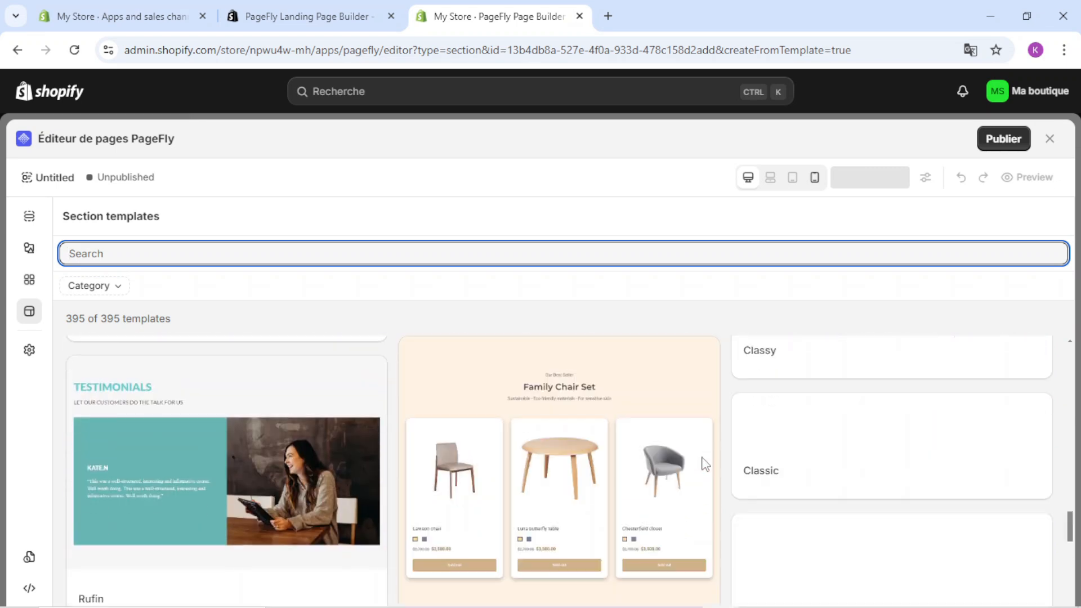
pyautogui.scroll(7, 704, 463)
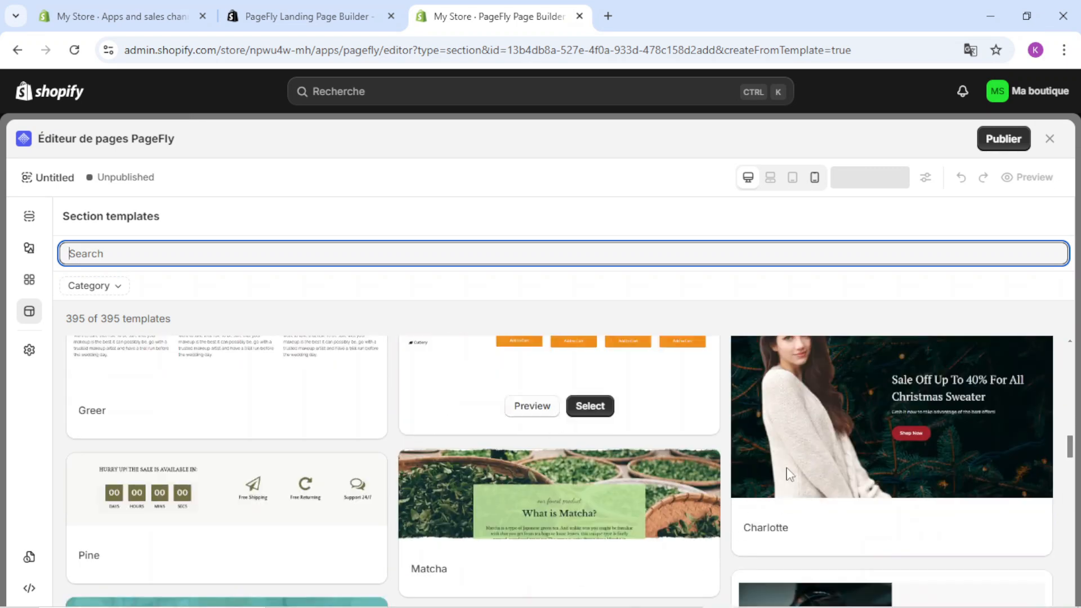
pyautogui.moveTo(913, 499)
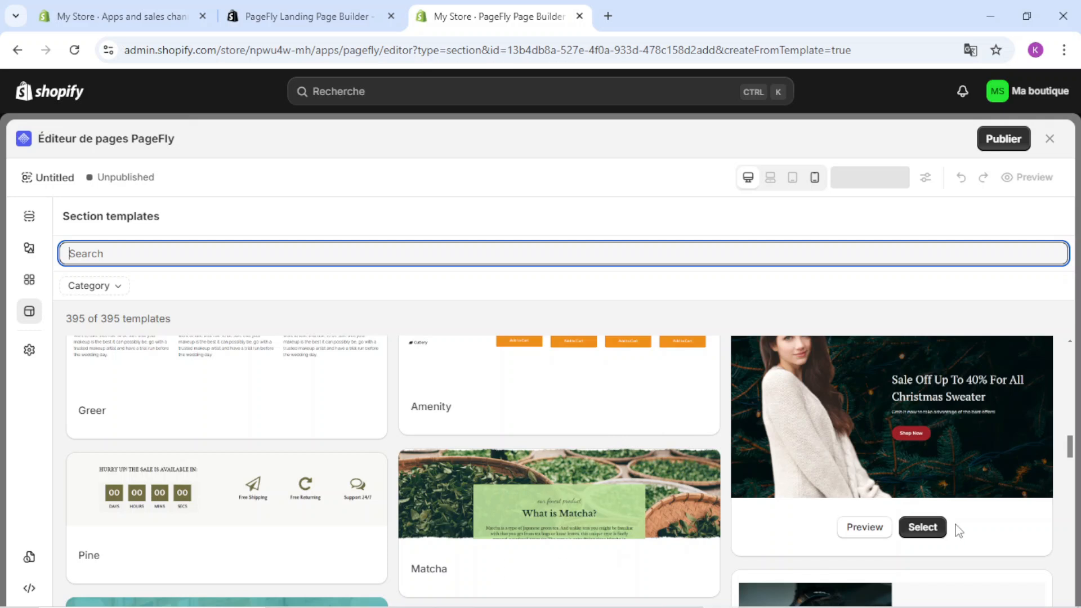
pyautogui.click(924, 528)
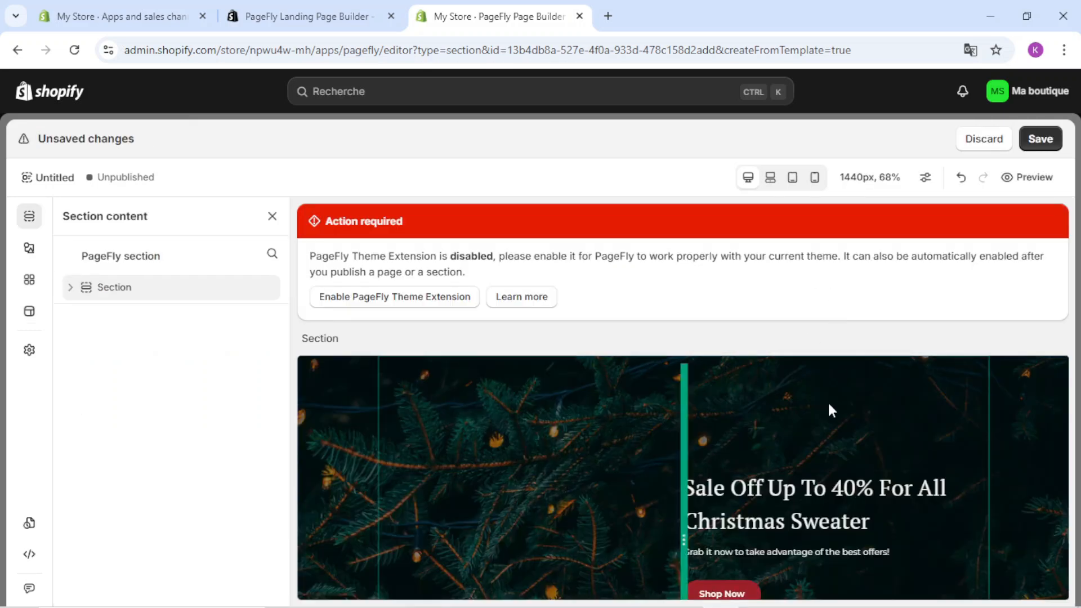
# - Examine the Christmas sweater section on the canvas, inspecting the settings of its row and its heading
pyautogui.scroll(-3, 824, 429)
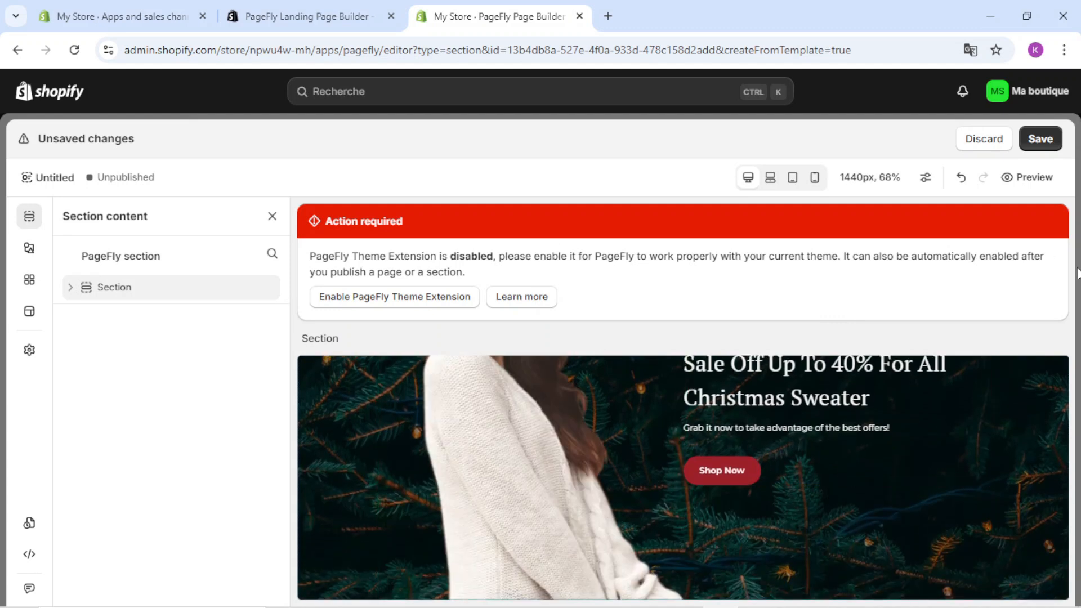
pyautogui.scroll(3, 900, 479)
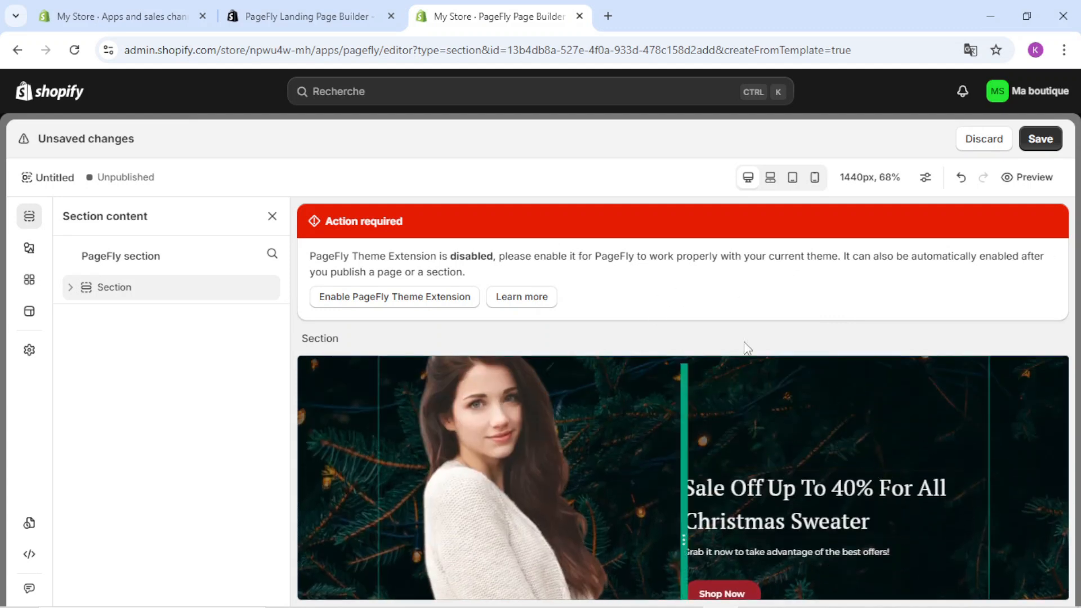
pyautogui.scroll(-3, 792, 386)
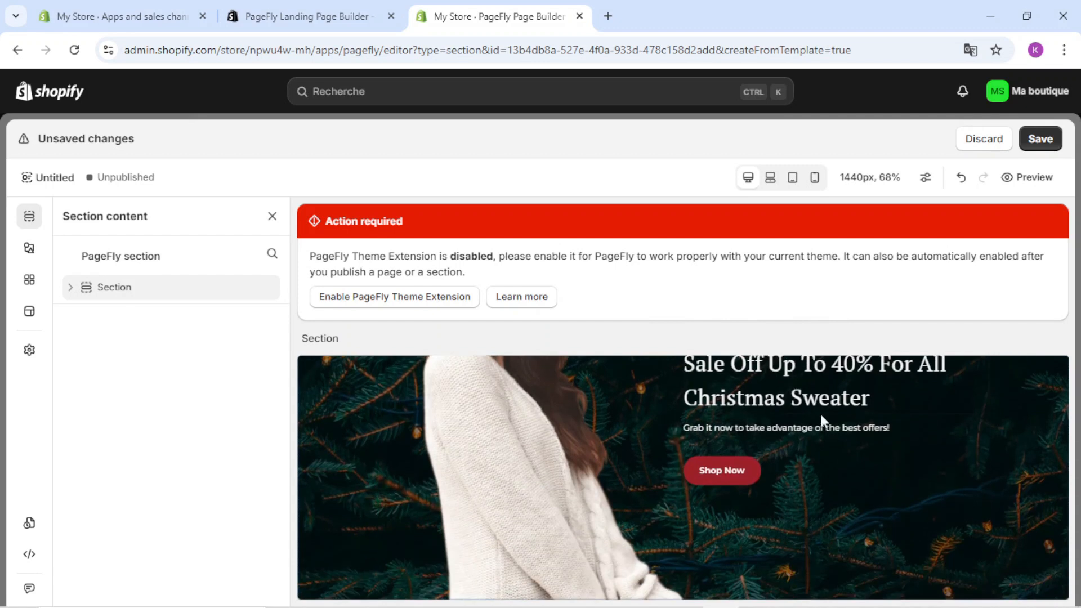
pyautogui.click(555, 507)
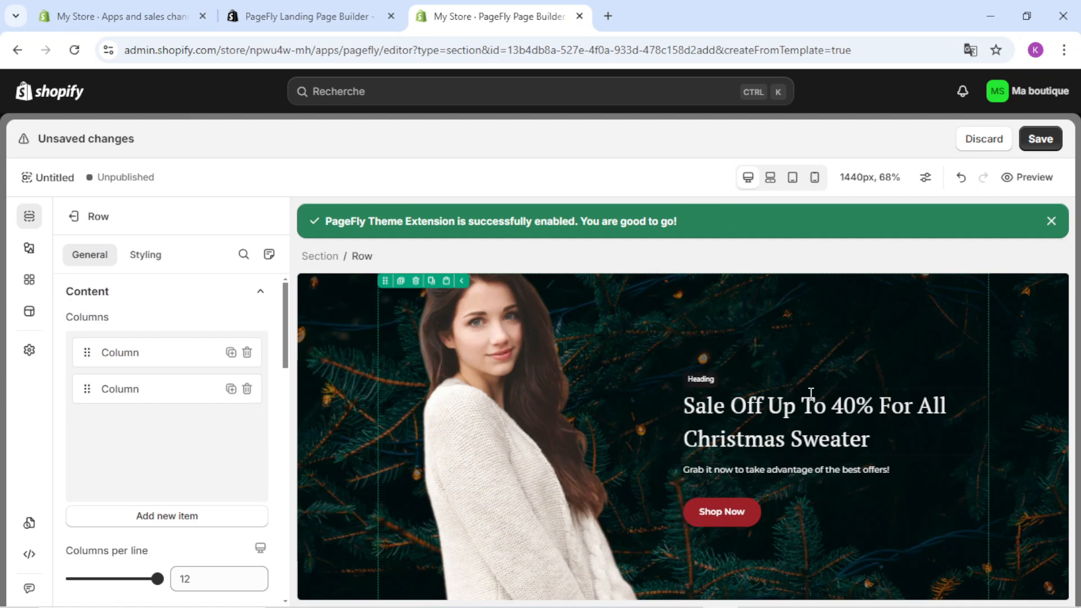
pyautogui.click(804, 430)
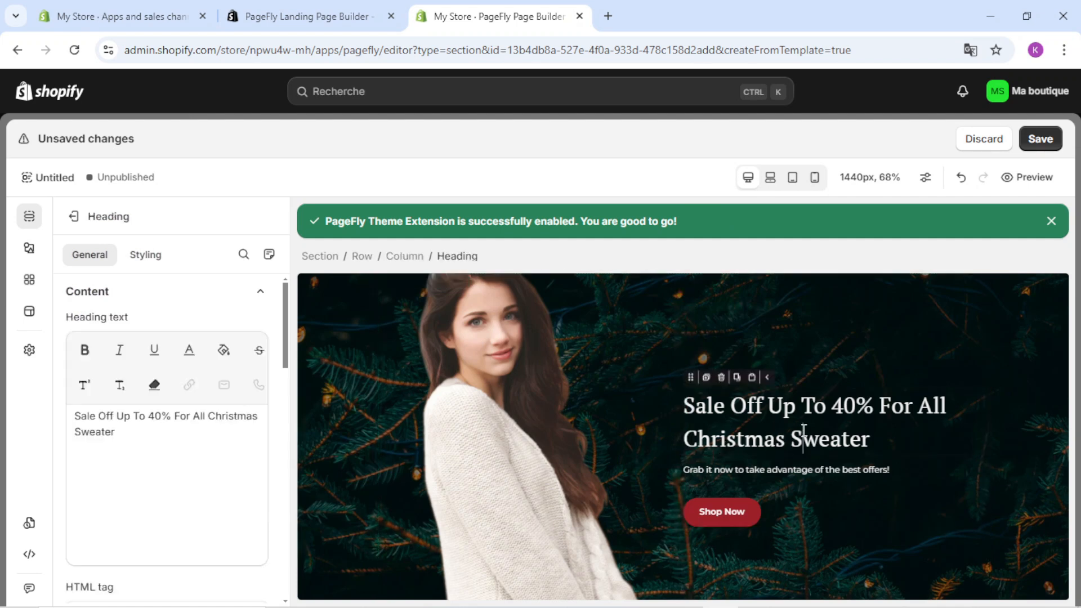
pyautogui.click(952, 366)
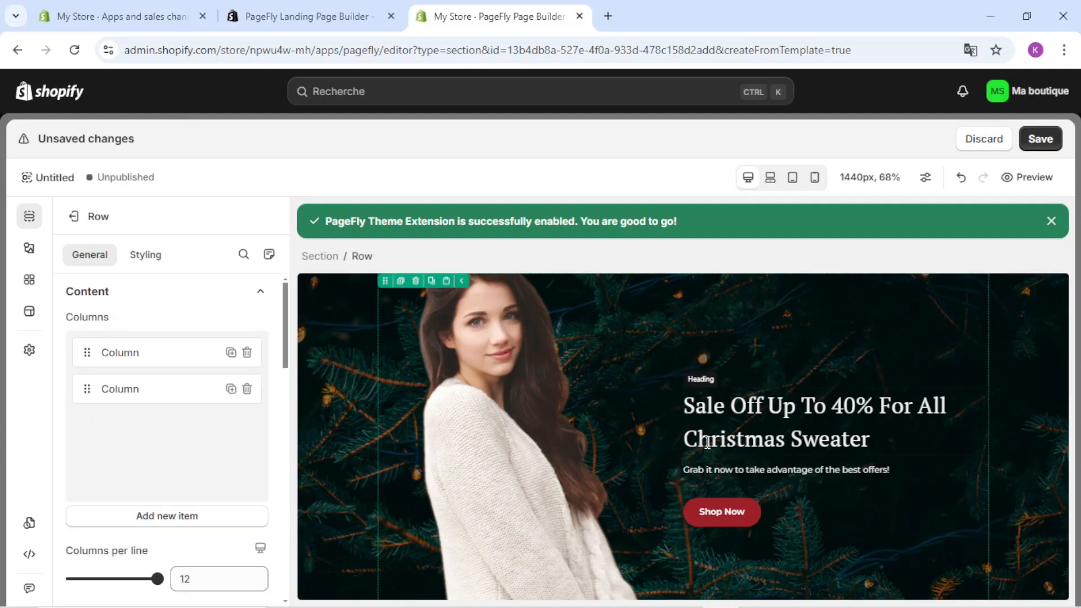
# - Try repositioning the woman's image within the banner section and undo the move
pyautogui.click(546, 467)
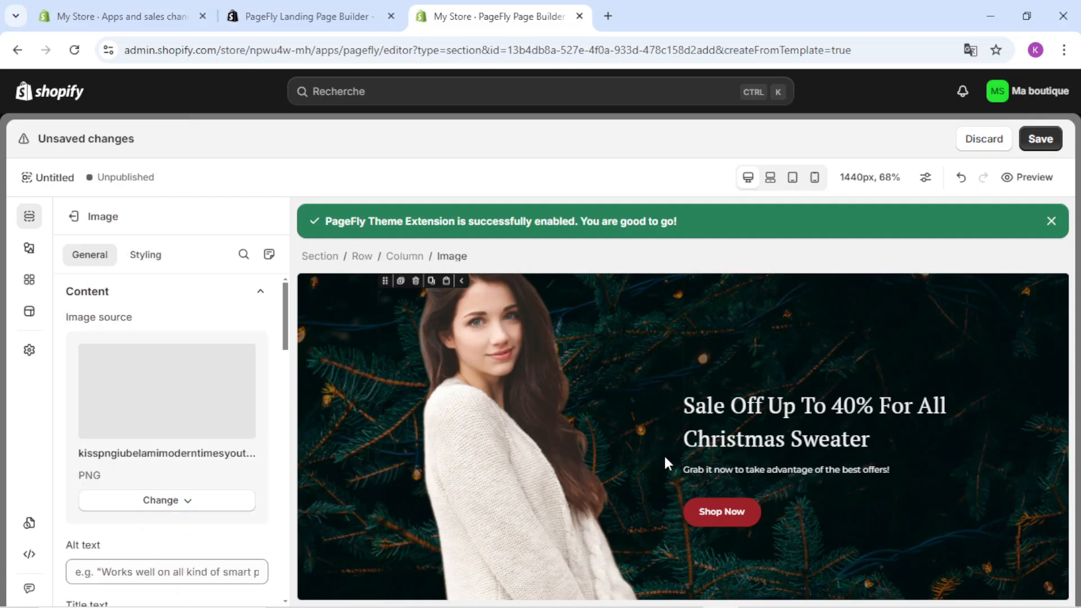
pyautogui.moveTo(489, 468); pyautogui.dragTo(391, 313)
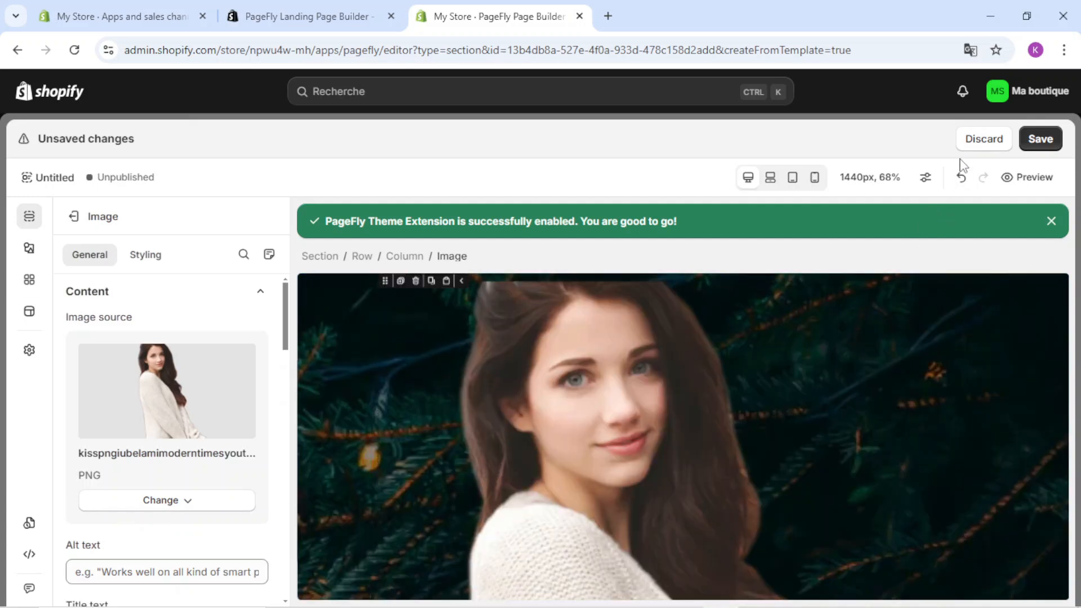
pyautogui.click(962, 177)
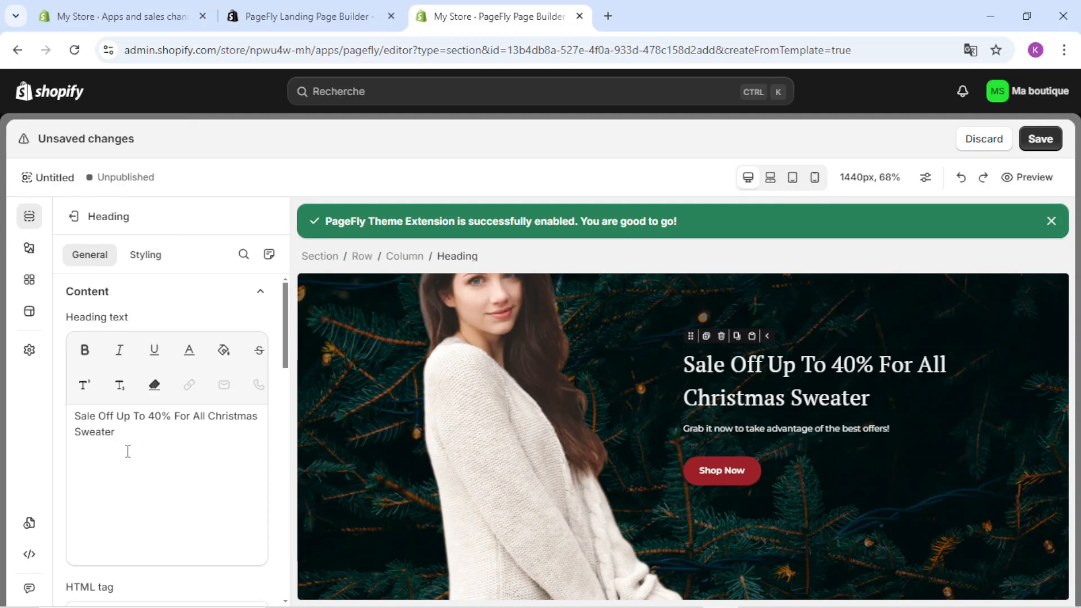
# - Browse the PageFly element library, examining the container, basic and media elements and their layout variants
pyautogui.click(31, 249)
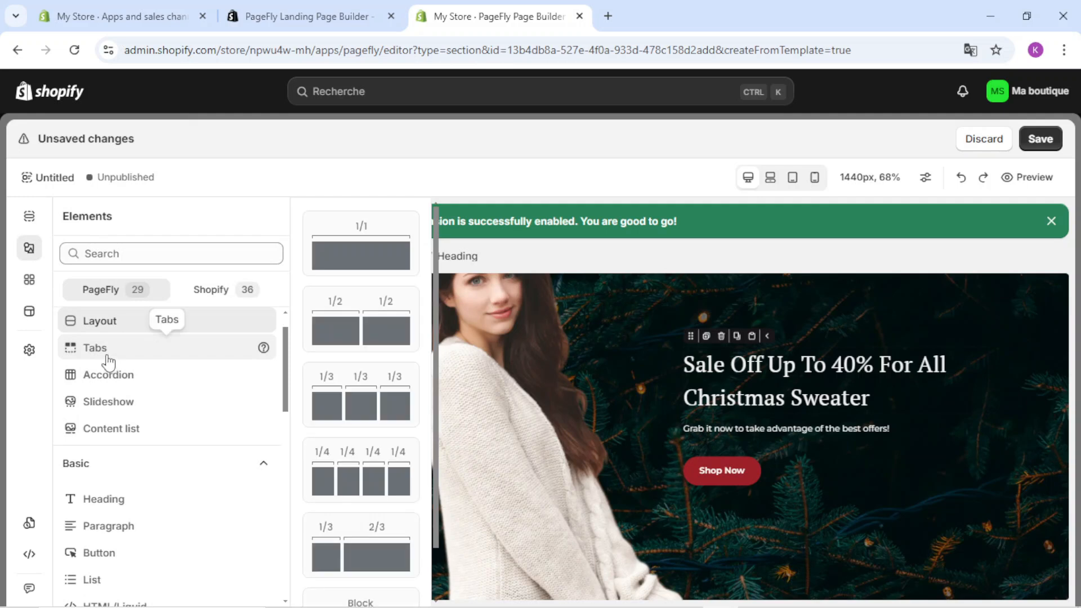
pyautogui.scroll(-1, 109, 362)
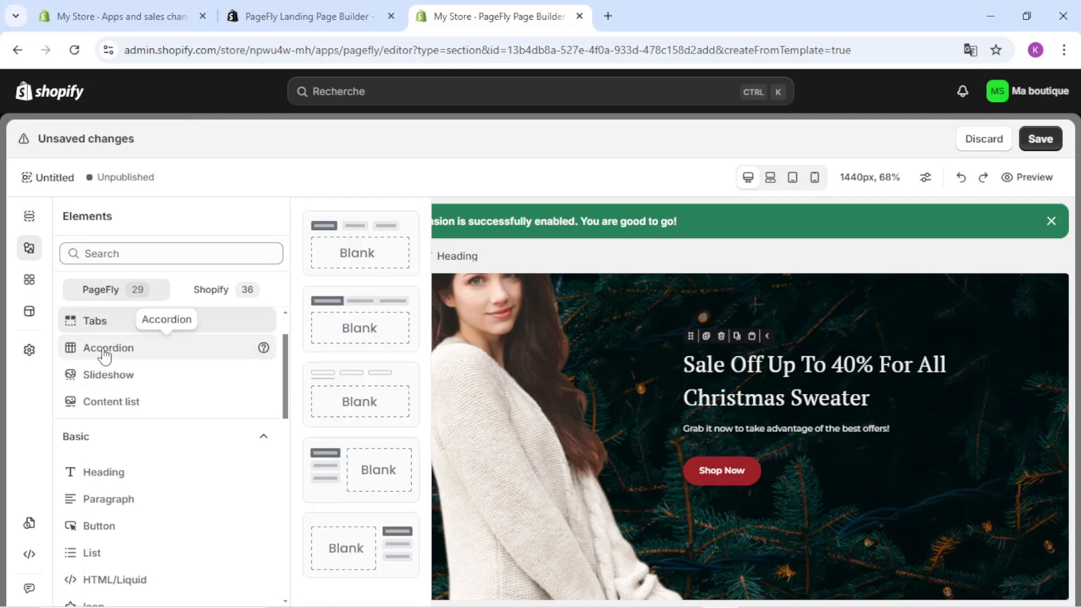
pyautogui.scroll(-1, 104, 356)
pyautogui.scroll(-1, 104, 357)
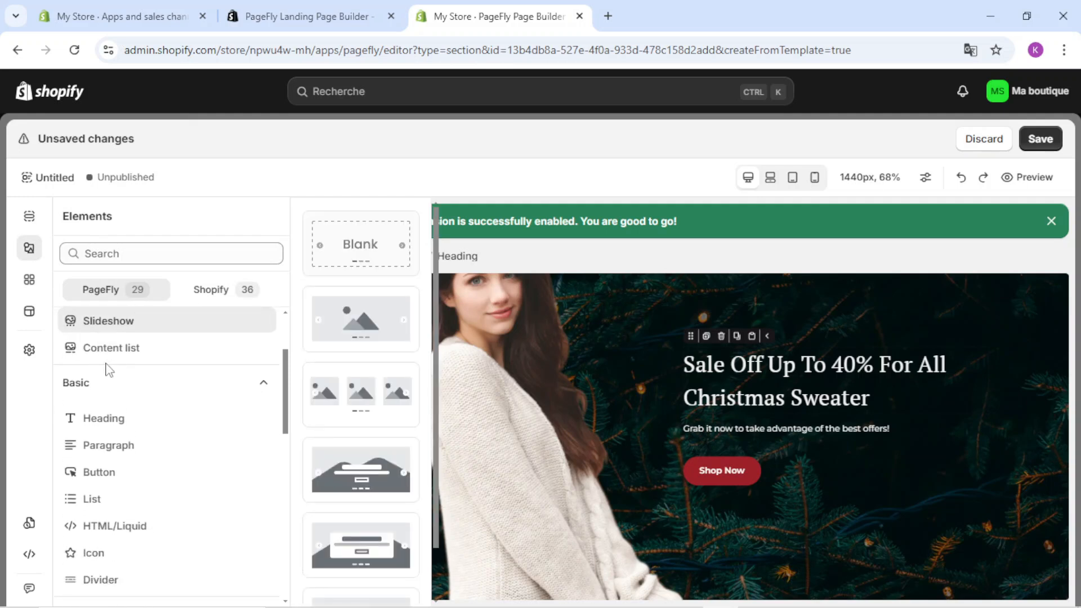
pyautogui.scroll(-1, 111, 357)
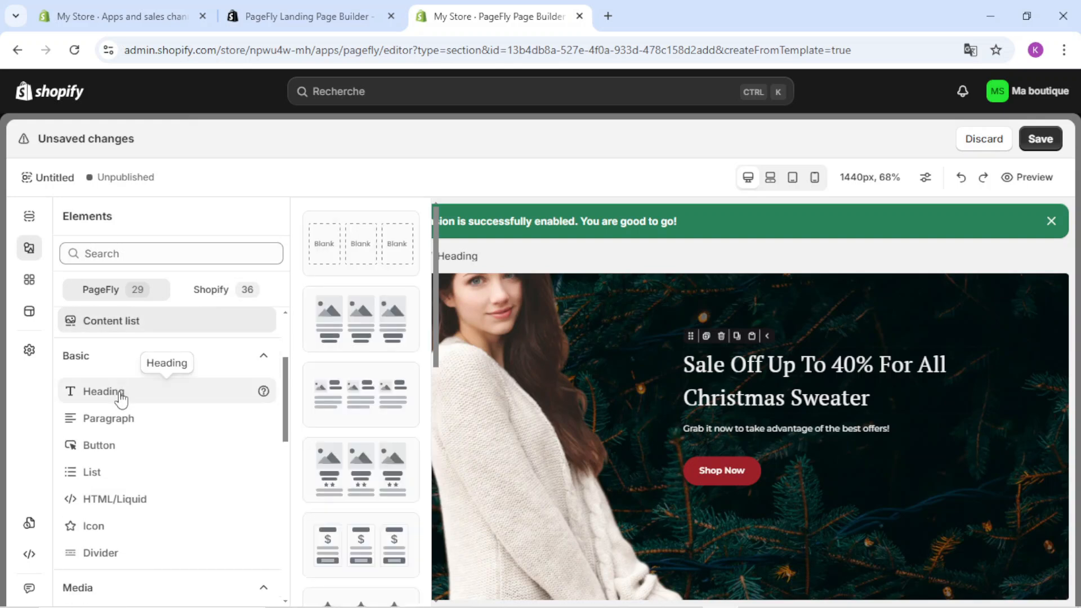
pyautogui.scroll(-1, 120, 399)
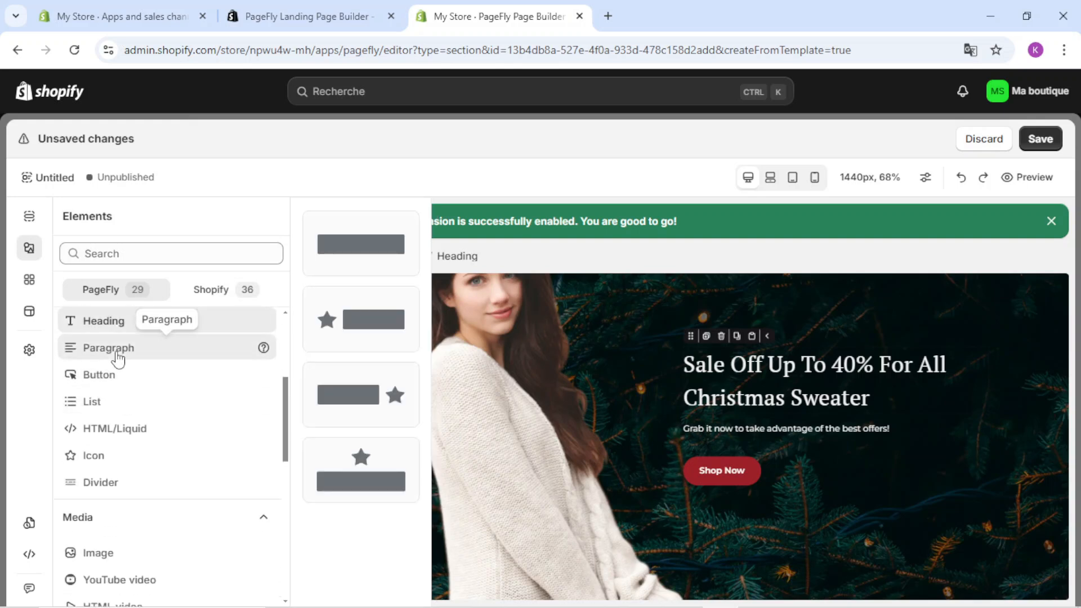
pyautogui.scroll(-1, 117, 359)
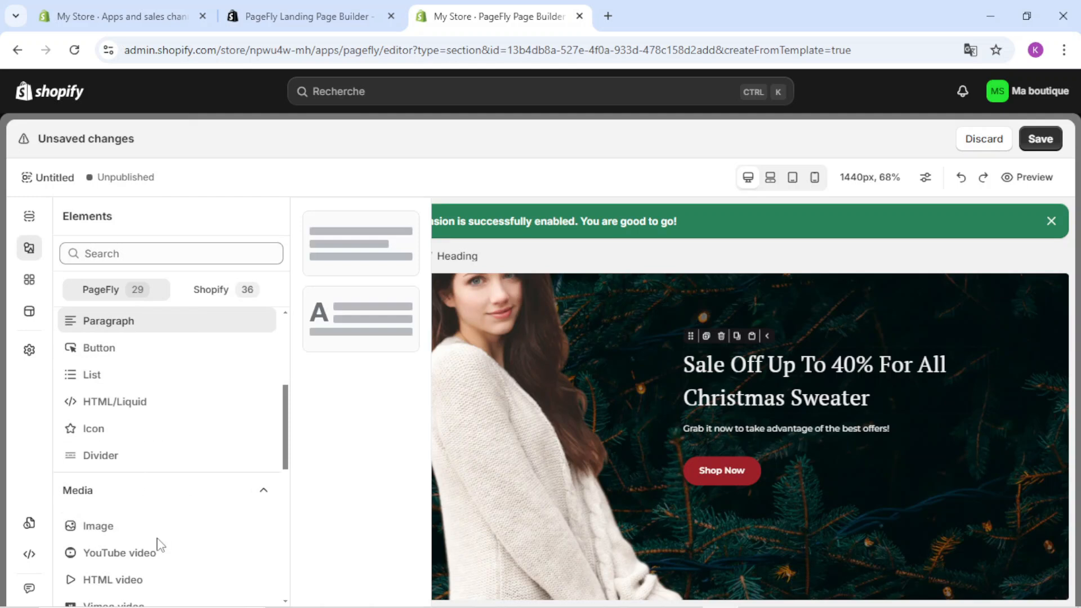
pyautogui.scroll(5, 101, 450)
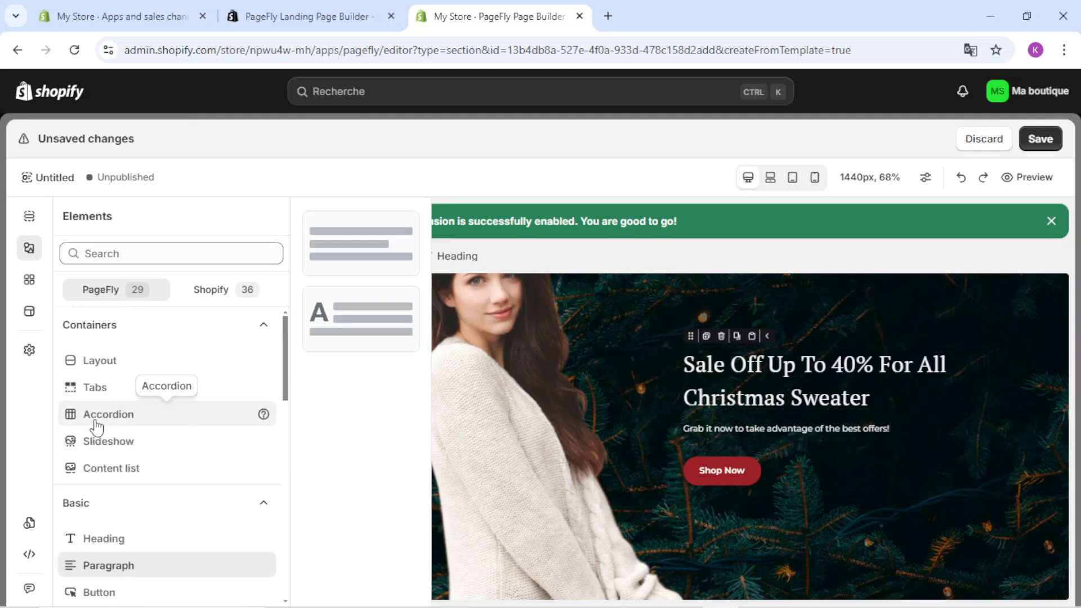
pyautogui.scroll(-1, 98, 397)
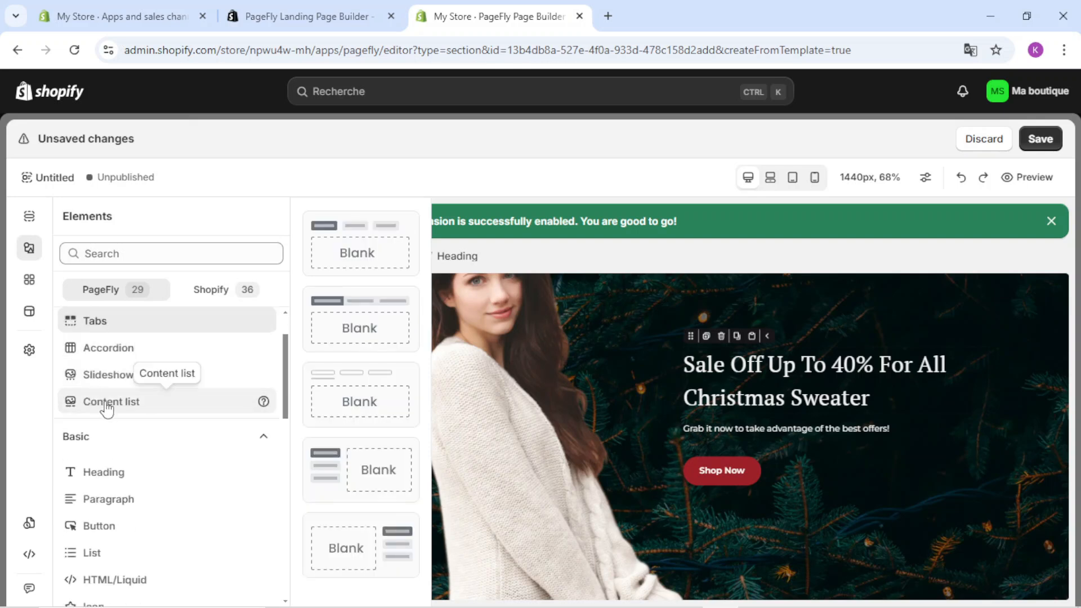
pyautogui.click(393, 270)
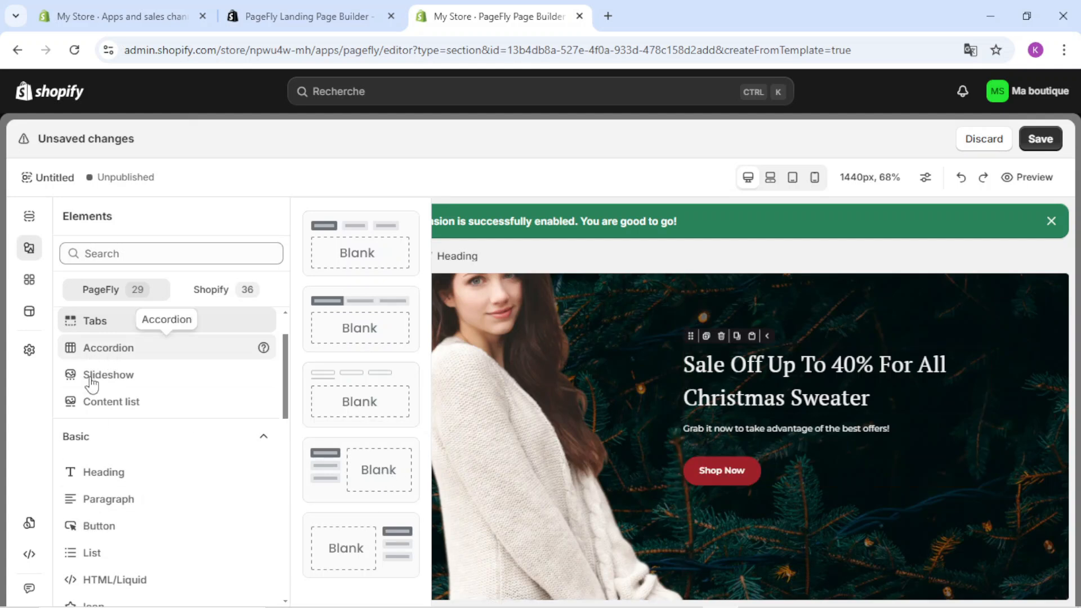
pyautogui.scroll(-3, 117, 479)
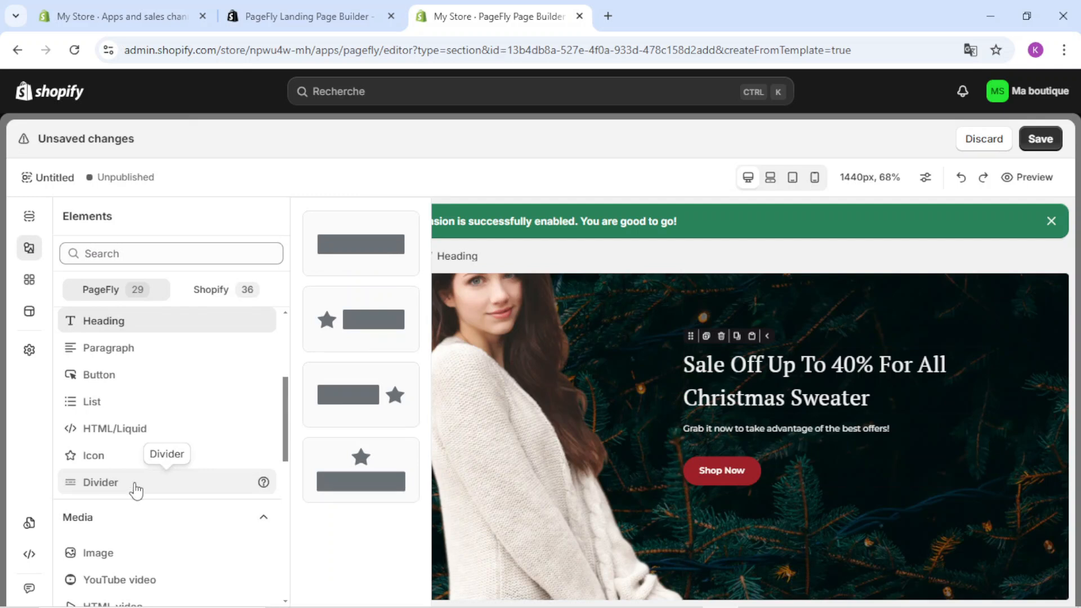
pyautogui.moveTo(193, 454); pyautogui.dragTo(879, 369)
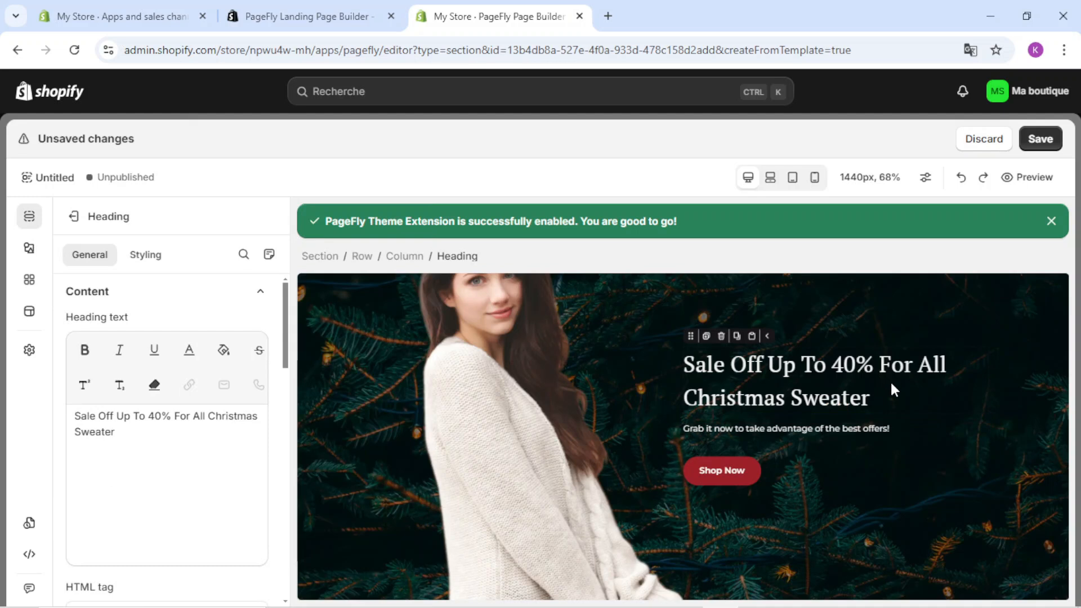
# - Replace the banner's heading text with "Solde chez digital data center"
pyautogui.click(649, 382)
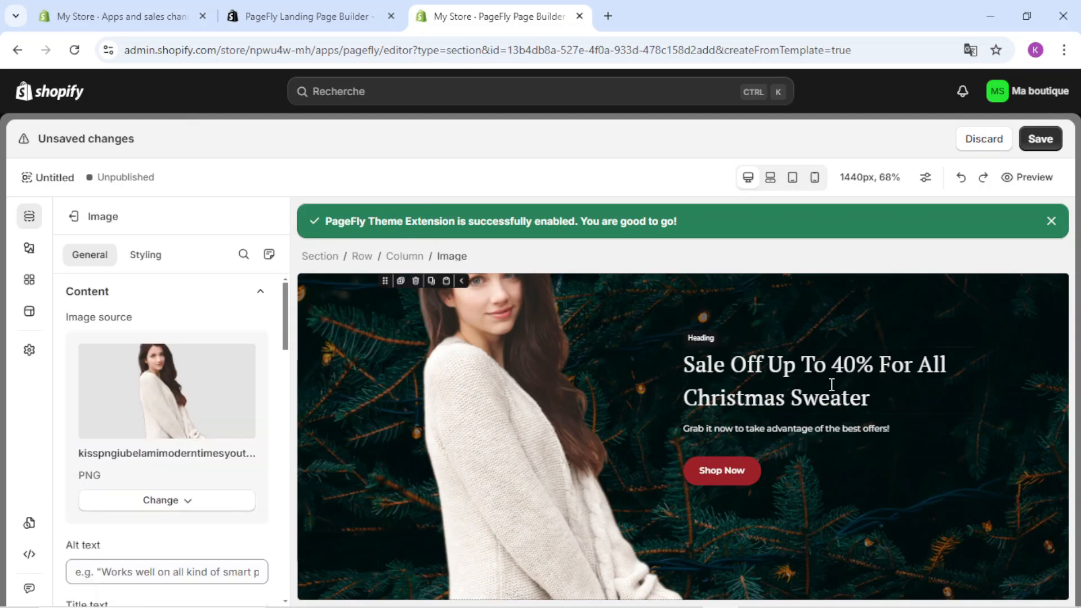
pyautogui.click(866, 398)
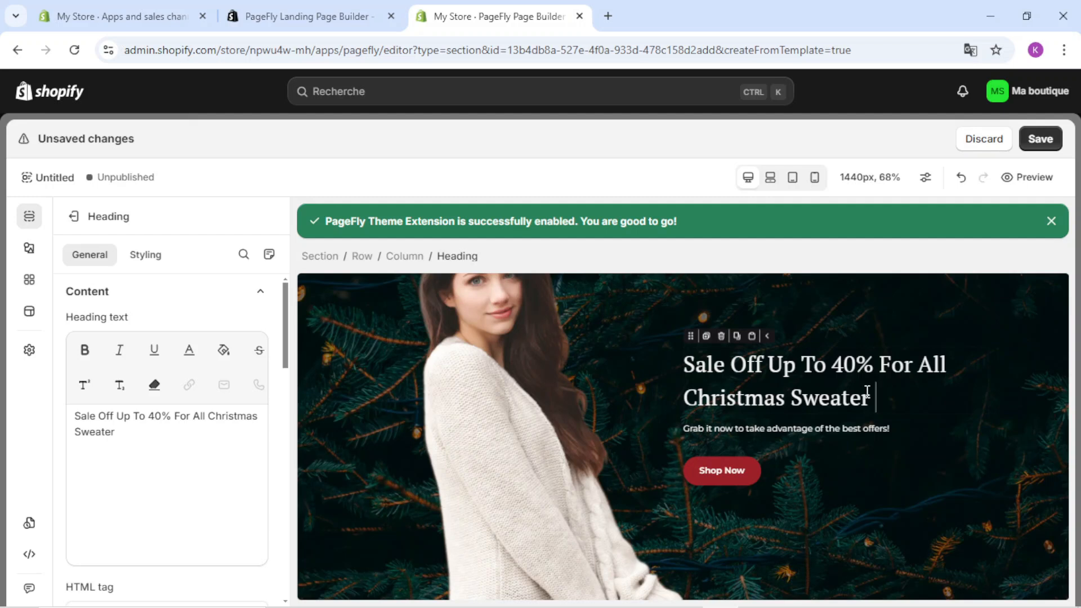
pyautogui.write('ogdg7')
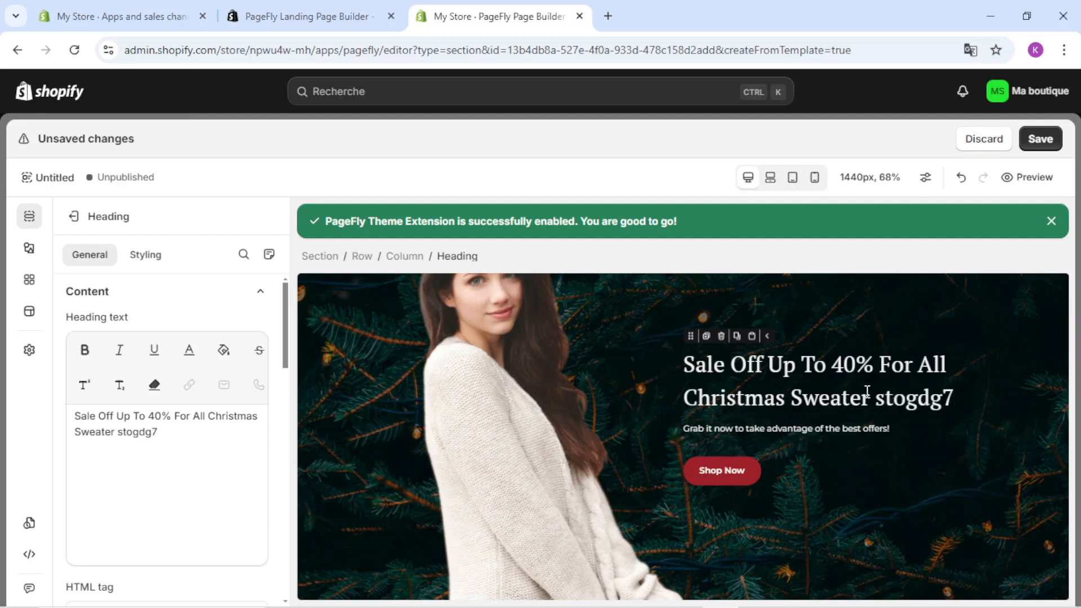
pyautogui.hotkey('ctrl', 'a')
pyautogui.write('Solde chez digital data center')
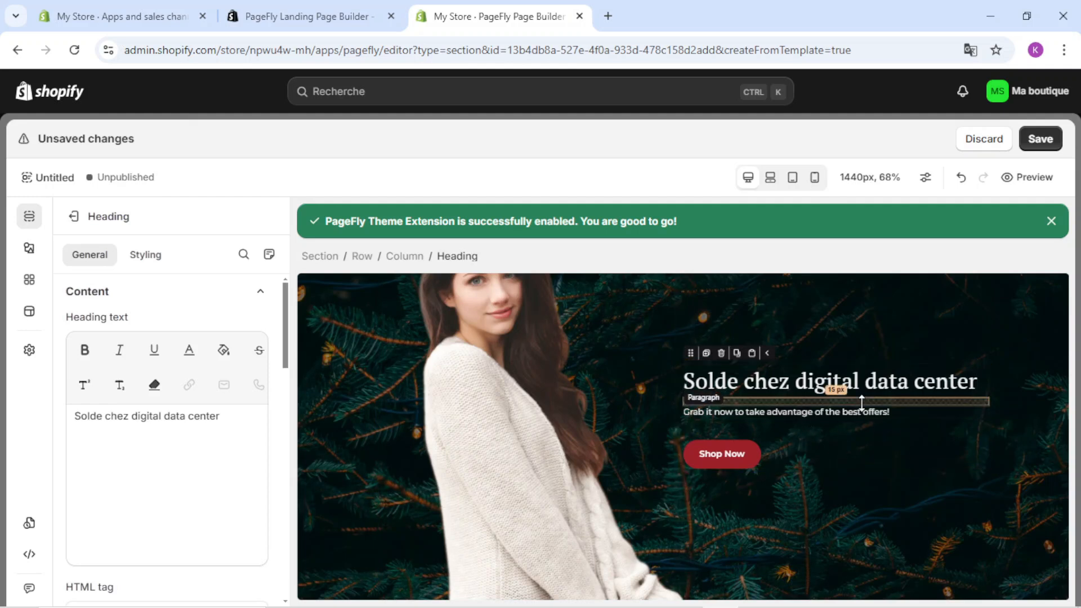
# - Try moving the text column to the other side of the woman's image and undo the move
pyautogui.click(888, 433)
pyautogui.moveTo(889, 434); pyautogui.dragTo(338, 382)
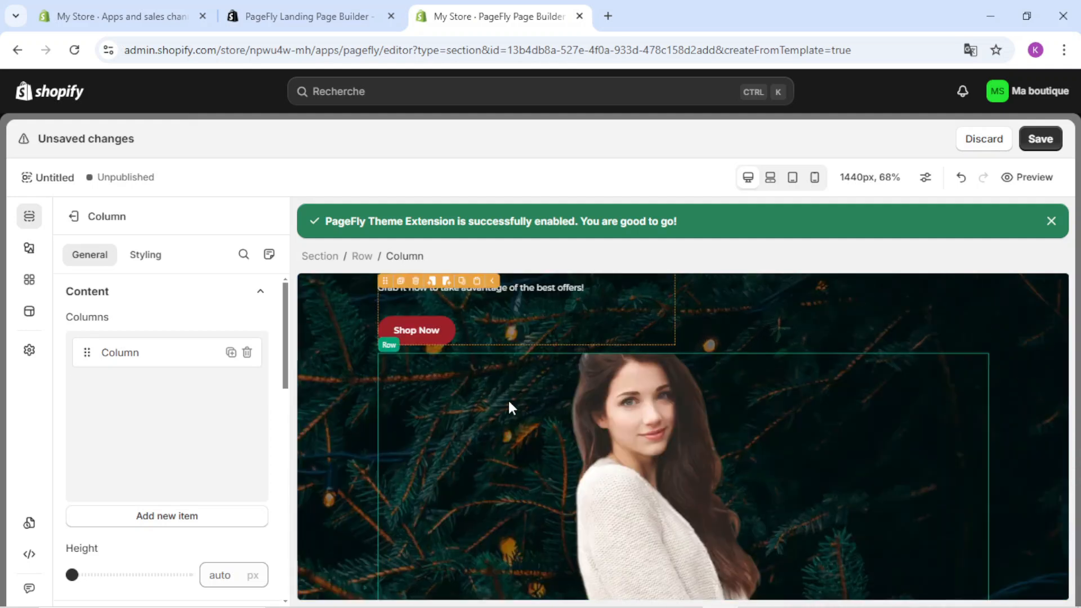
pyautogui.hotkey('ctrl', 'z')
# - Duplicate the "Solde chez digital data center" heading within its column
pyautogui.click(853, 381)
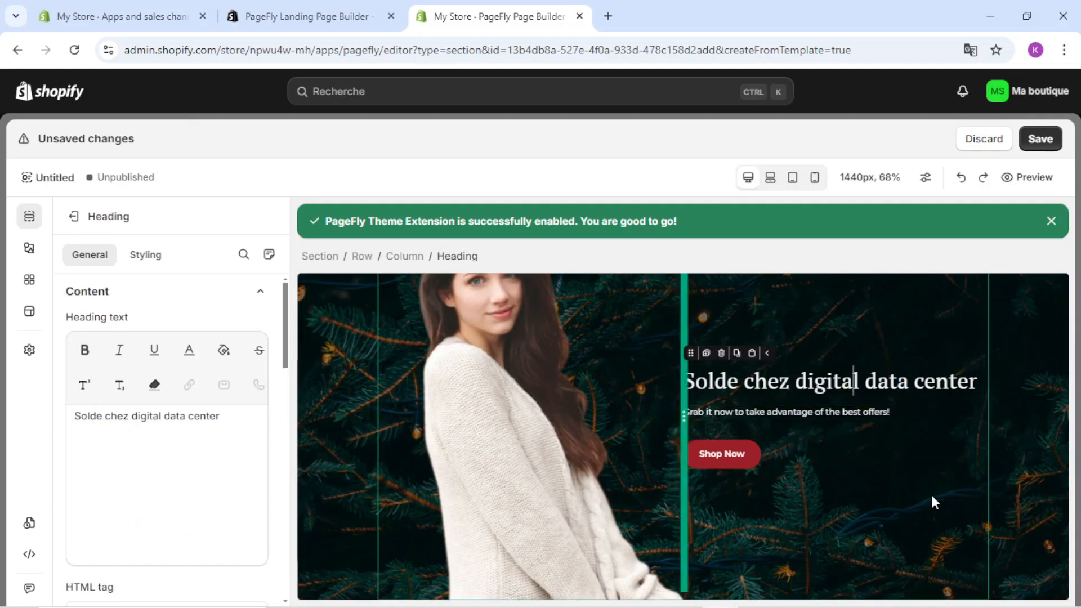
pyautogui.click(737, 354)
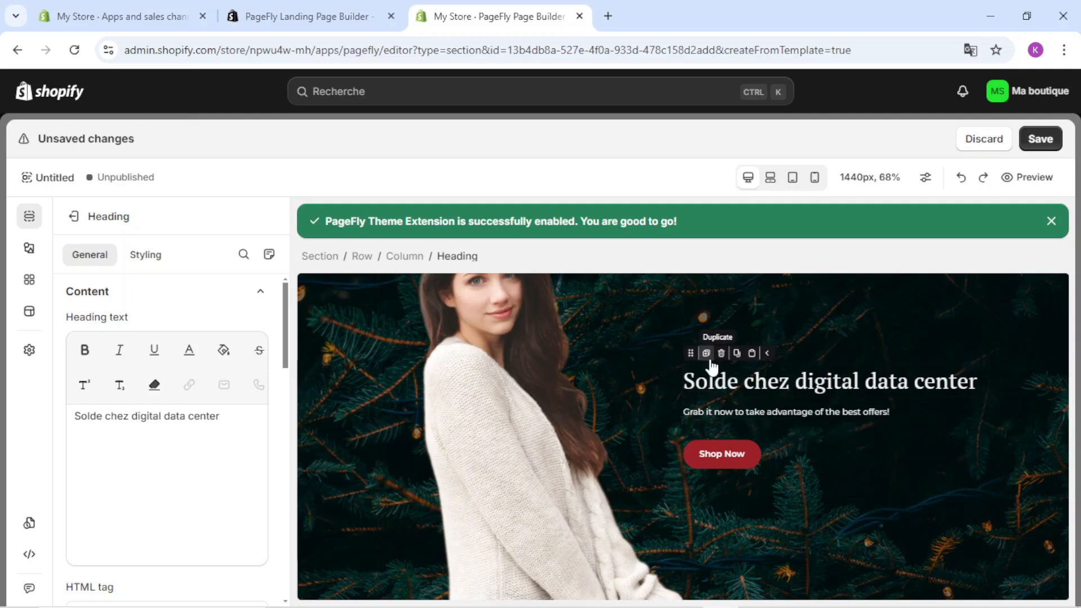
pyautogui.click(707, 354)
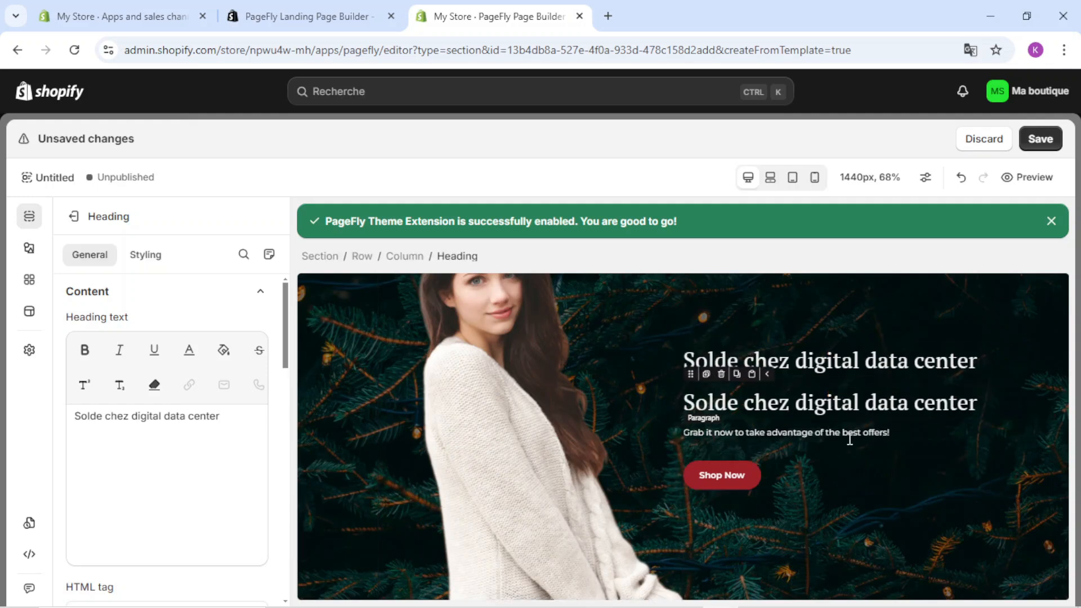
# - Examine the woman's image settings and replacement options, and browse the Shopify free image categories without choosing one
pyautogui.moveTo(478, 431); pyautogui.dragTo(340, 481)
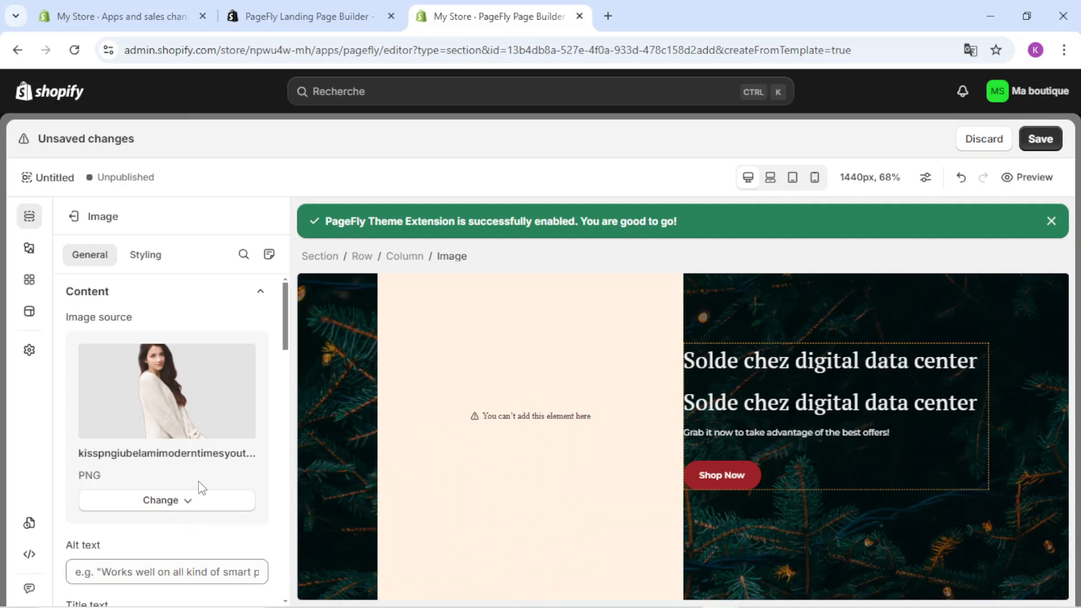
pyautogui.scroll(-5, 200, 483)
pyautogui.scroll(3, 201, 484)
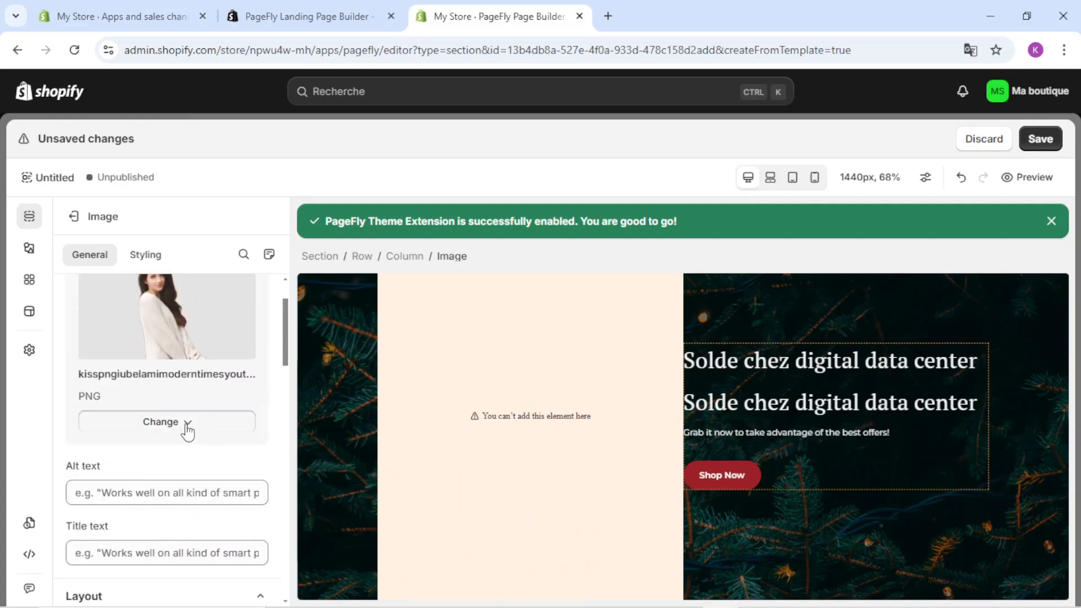
pyautogui.click(188, 426)
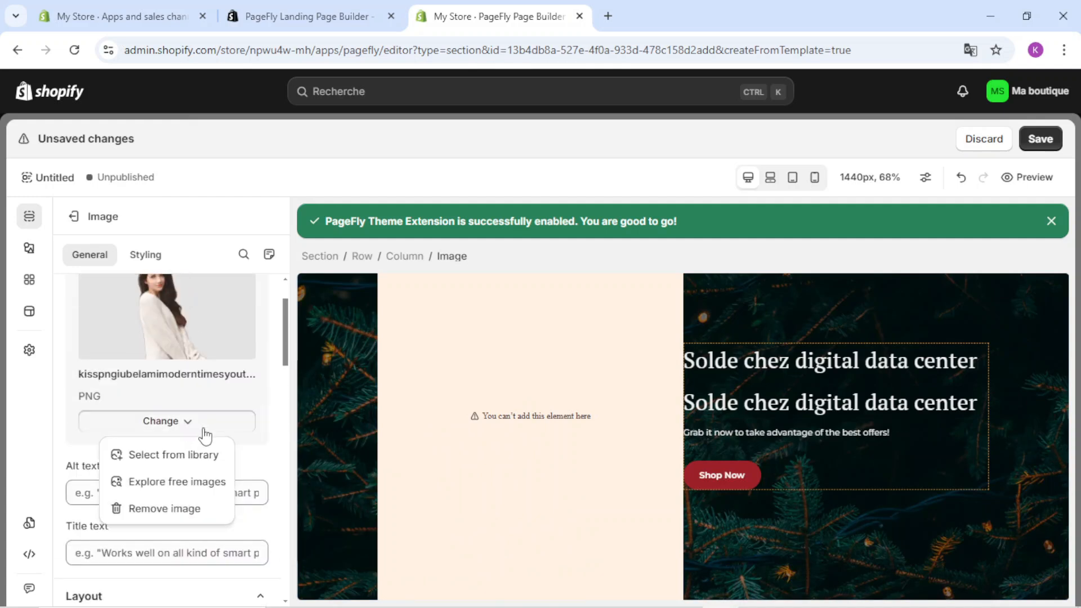
pyautogui.click(199, 487)
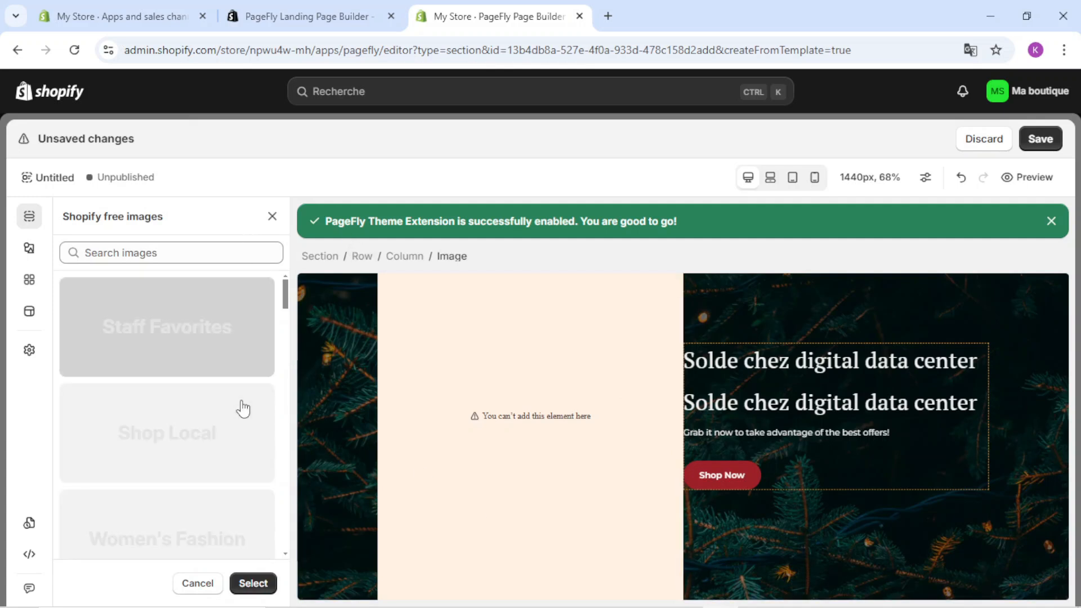
pyautogui.scroll(-3, 218, 463)
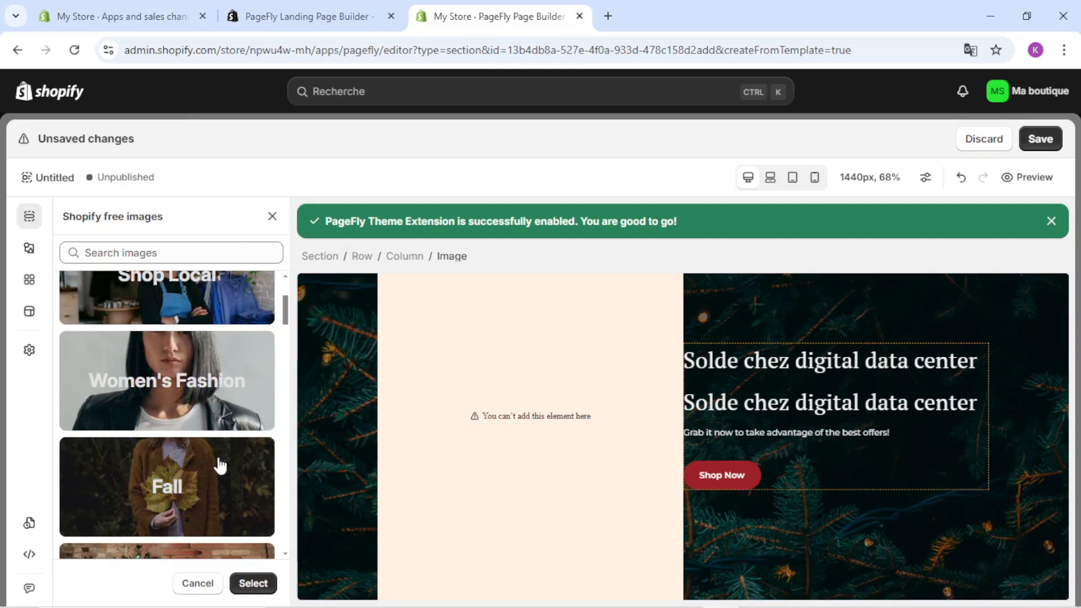
pyautogui.scroll(-8, 220, 465)
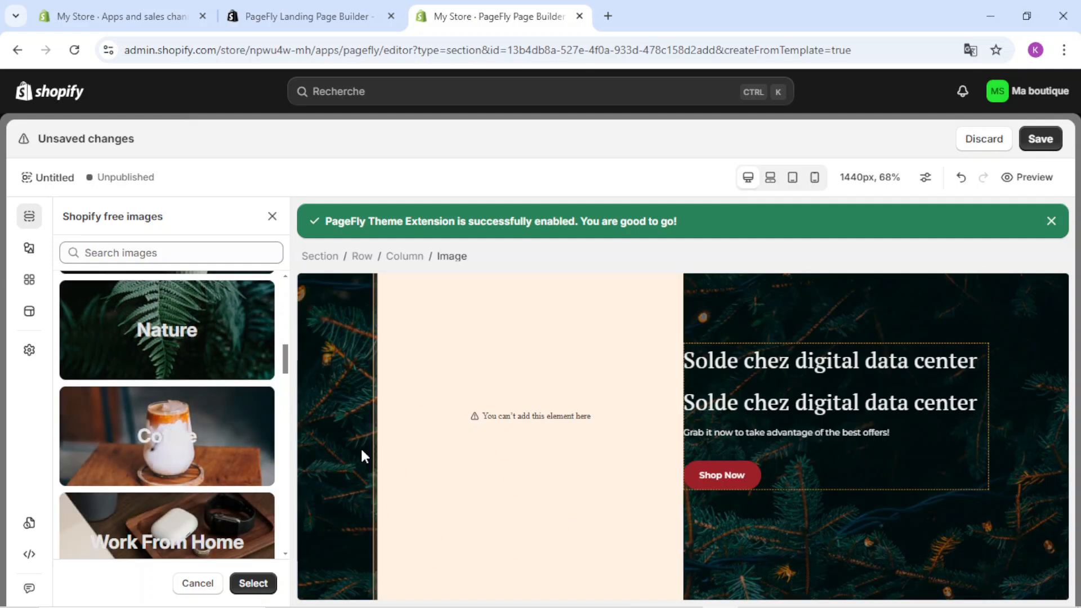
pyautogui.scroll(10, 253, 415)
pyautogui.click(197, 584)
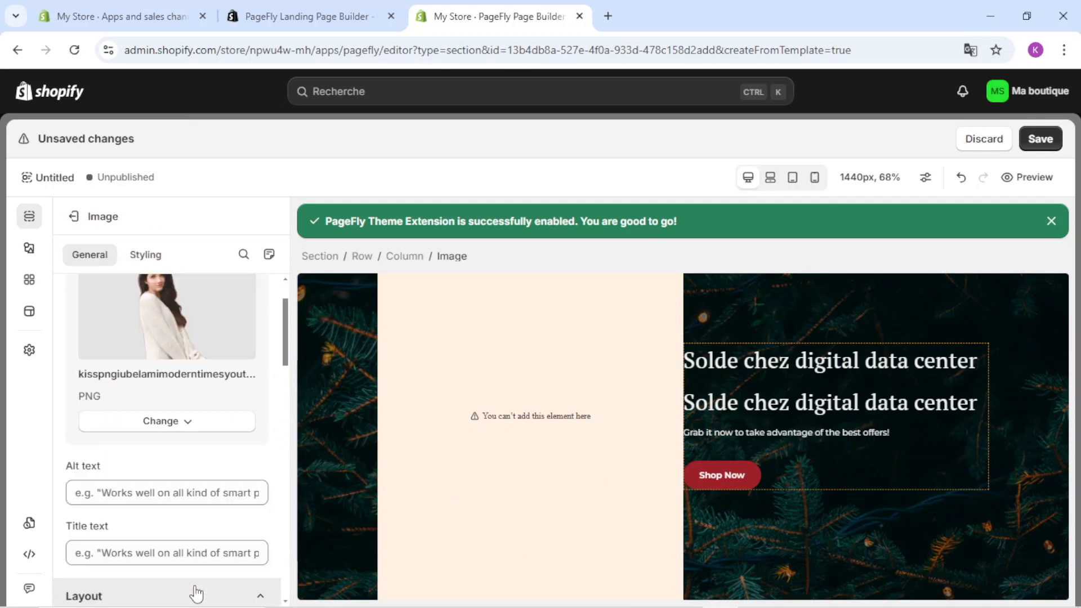
pyautogui.click(191, 431)
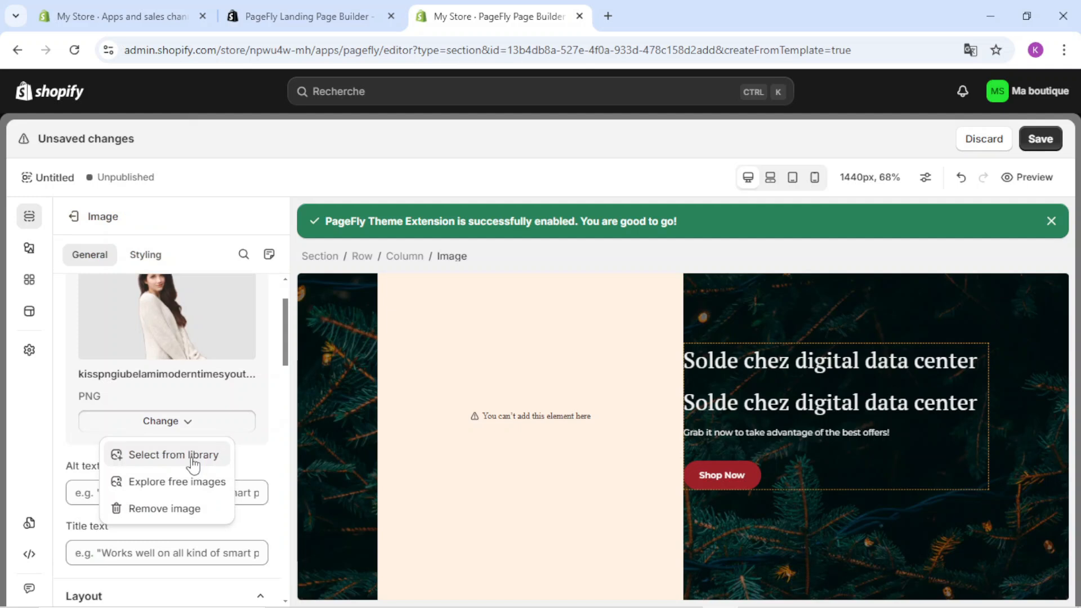
# - Set the whole section's top and left margins to 2 px in its styling
pyautogui.click(302, 341)
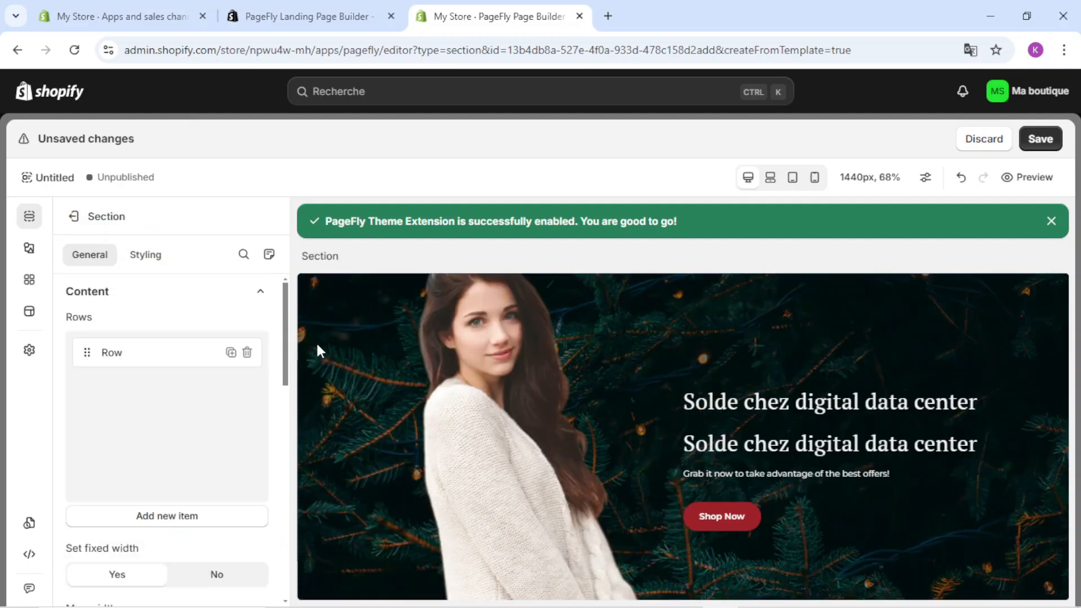
pyautogui.click(160, 257)
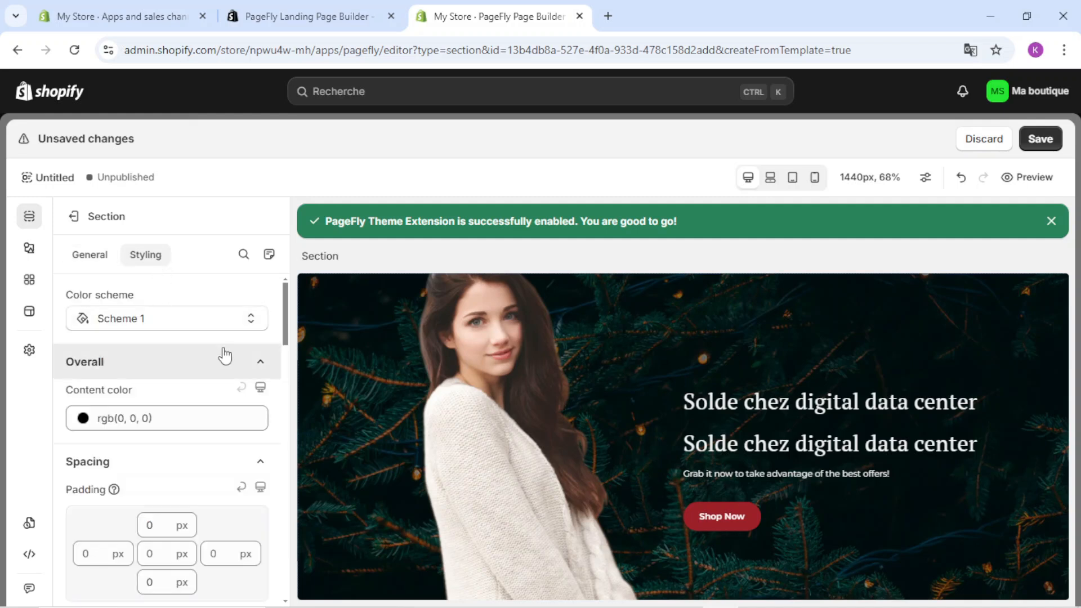
pyautogui.click(251, 323)
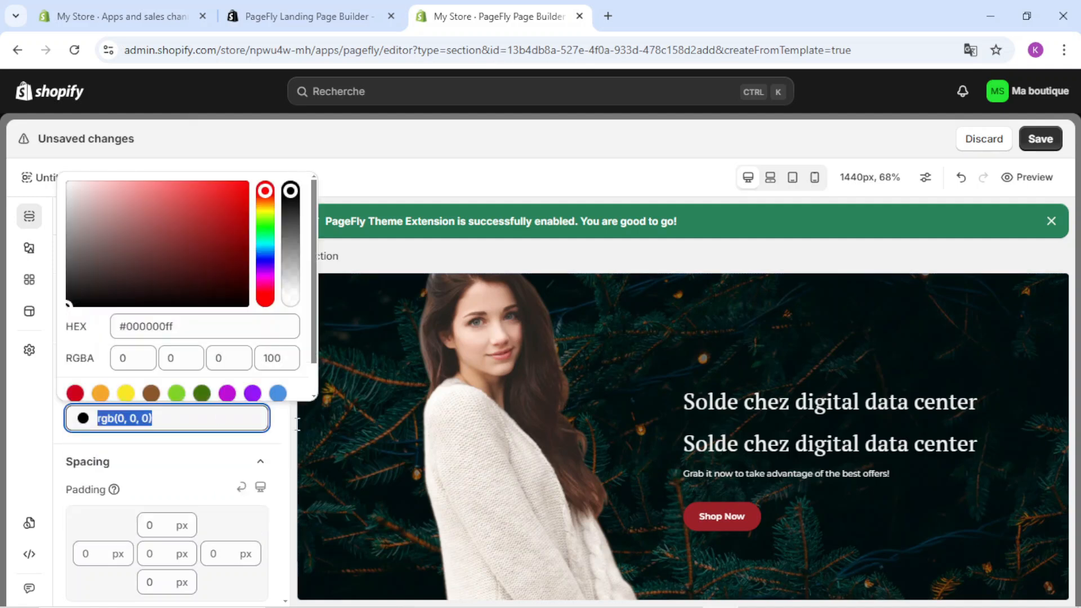
pyautogui.click(91, 361)
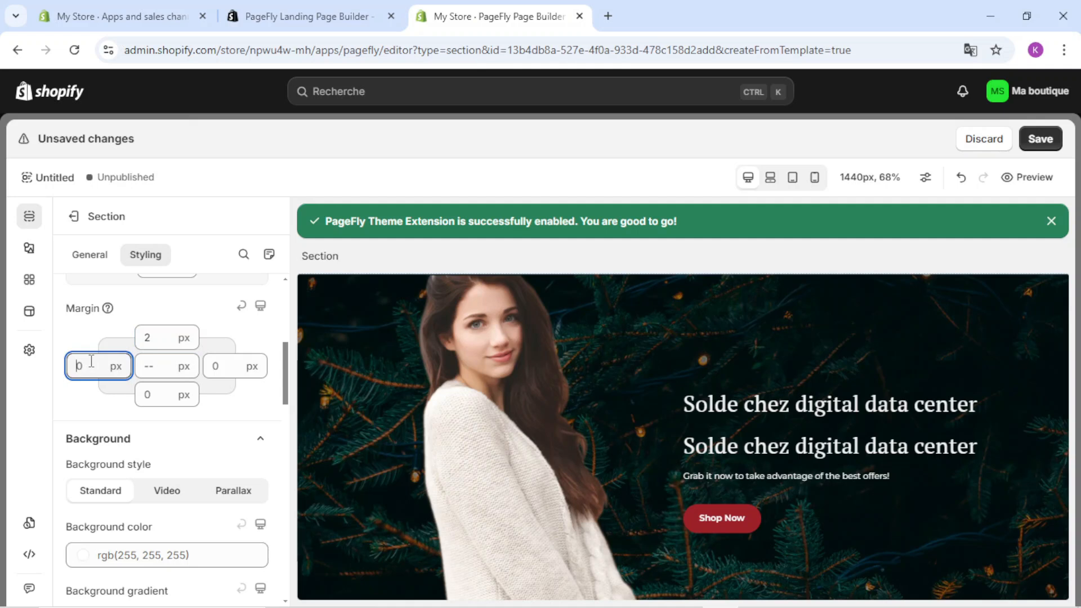
pyautogui.write('2')
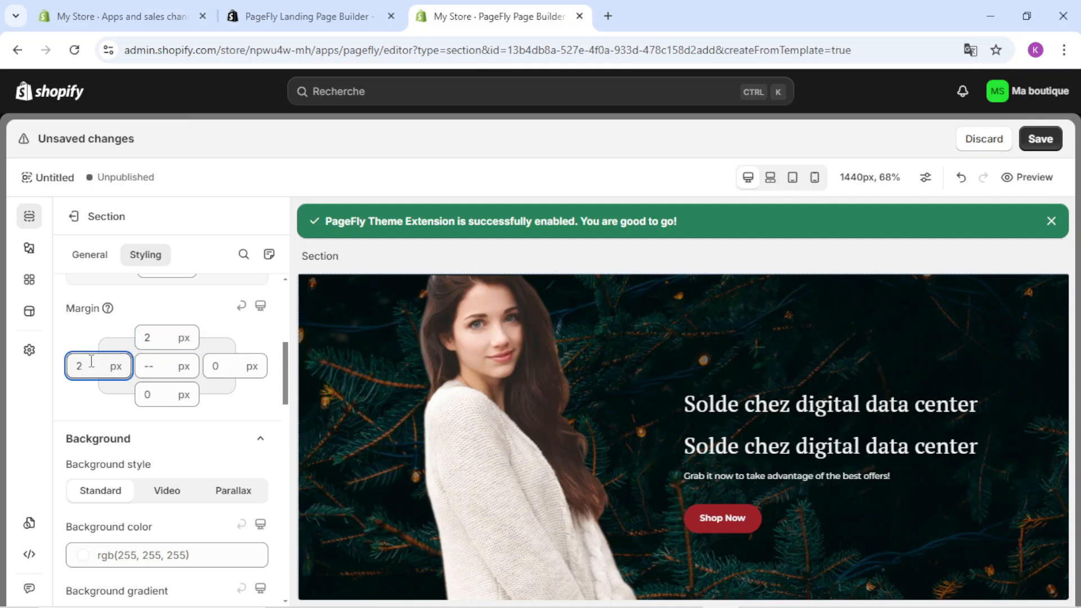
# - Set all four of the section's margins to 2 px at once, and reset them all to 0 px
pyautogui.click(156, 367)
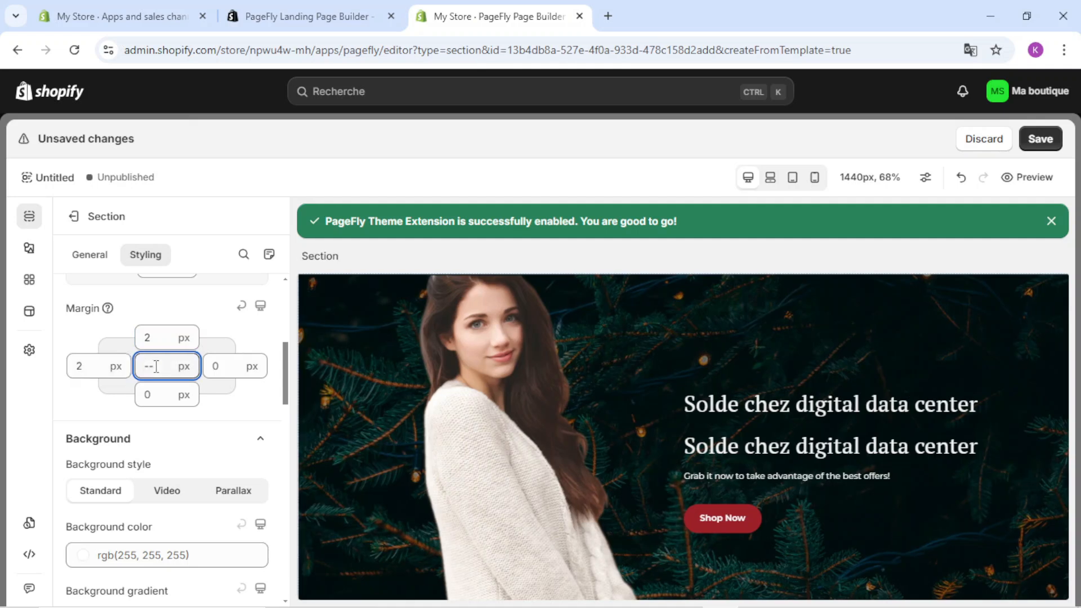
pyautogui.write('2')
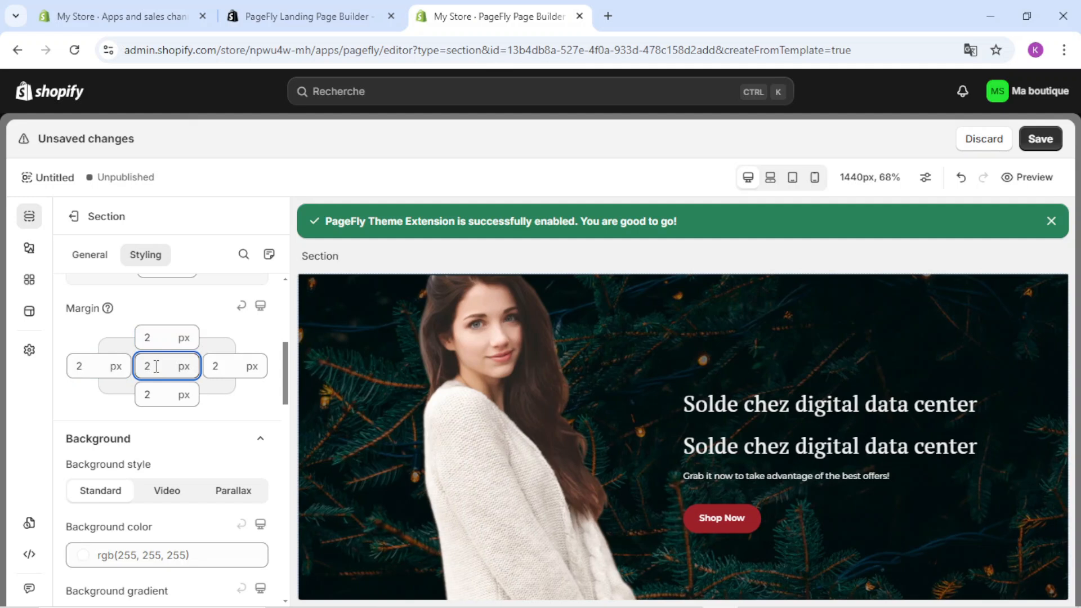
pyautogui.press('BackSpace')
pyautogui.write('0')
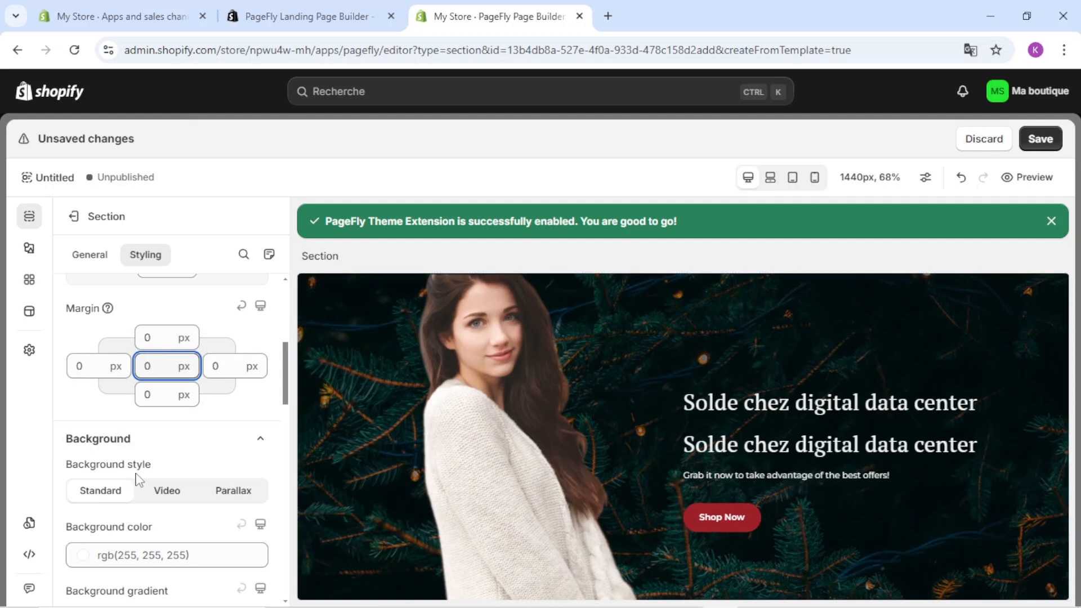
pyautogui.click(176, 465)
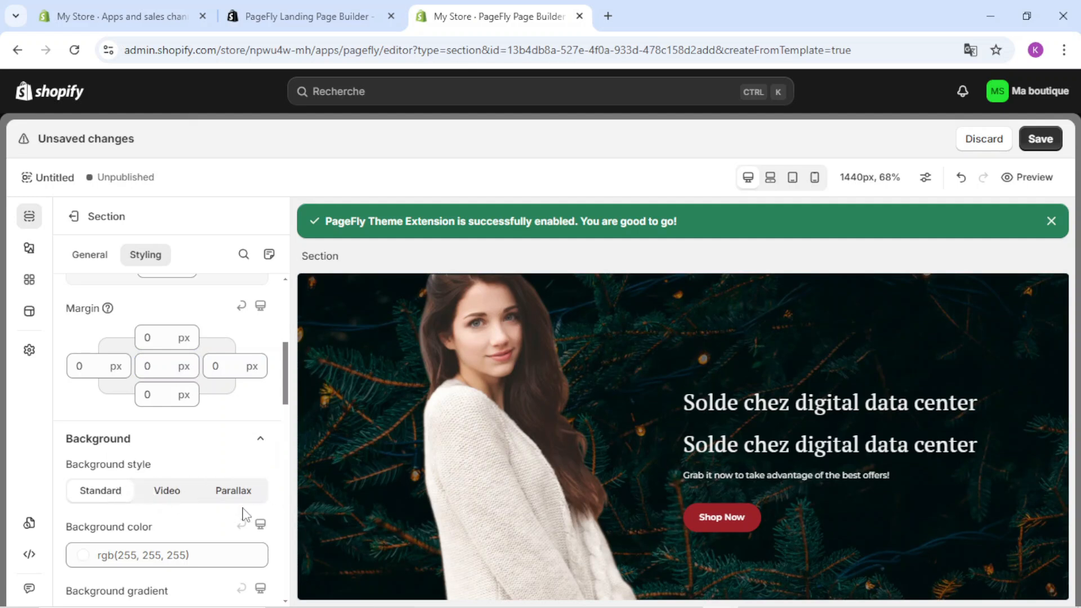
# - Try the Inline, Block and Flex display styles on the section, ending with no display style applied
pyautogui.scroll(-3, 187, 503)
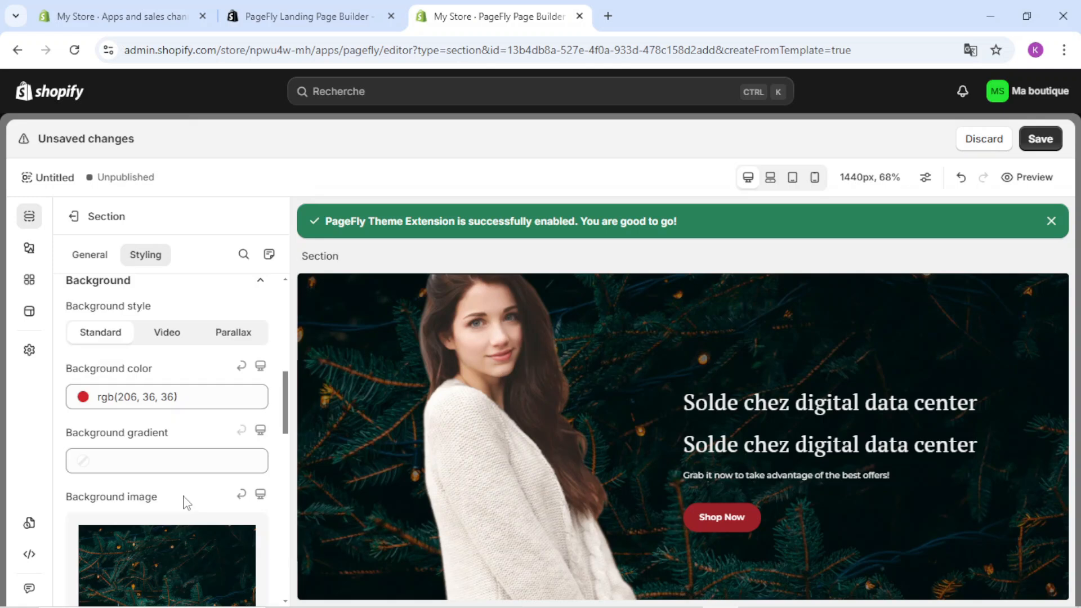
pyautogui.scroll(-6, 188, 465)
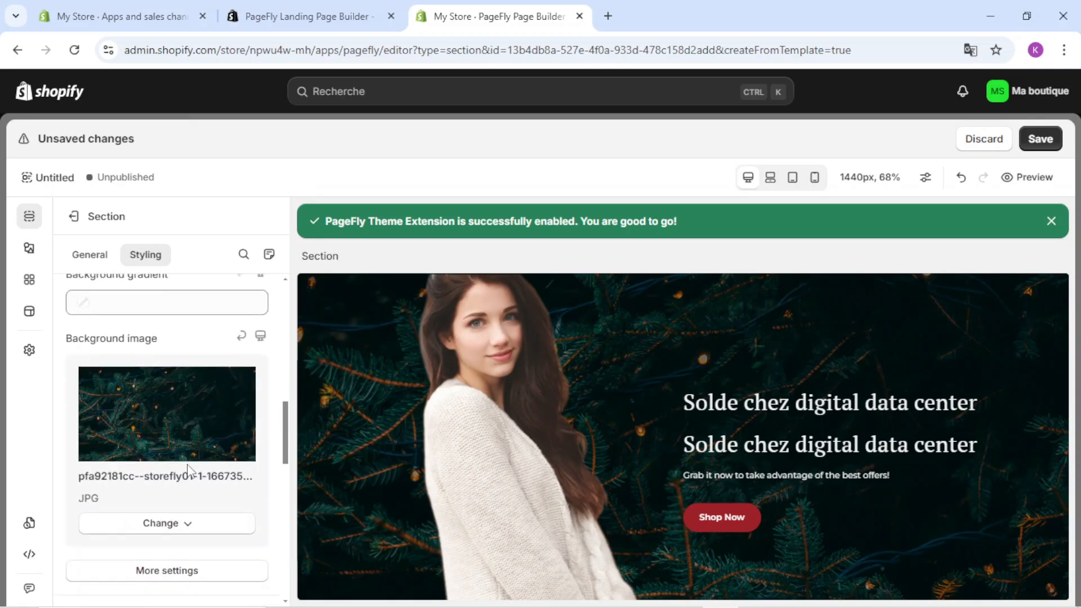
pyautogui.scroll(-4, 191, 472)
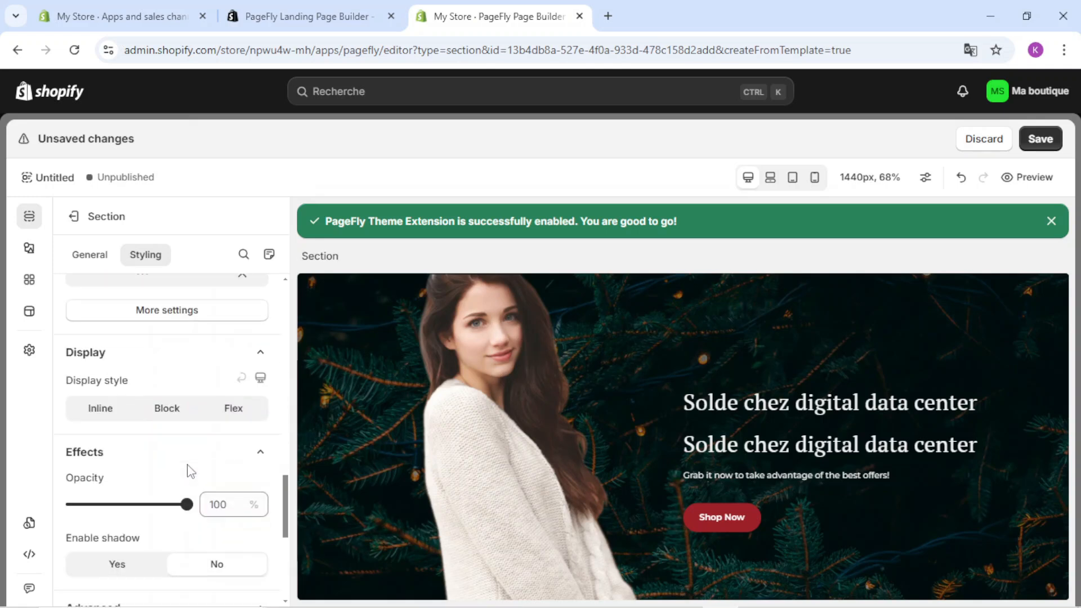
pyautogui.scroll(-1, 189, 471)
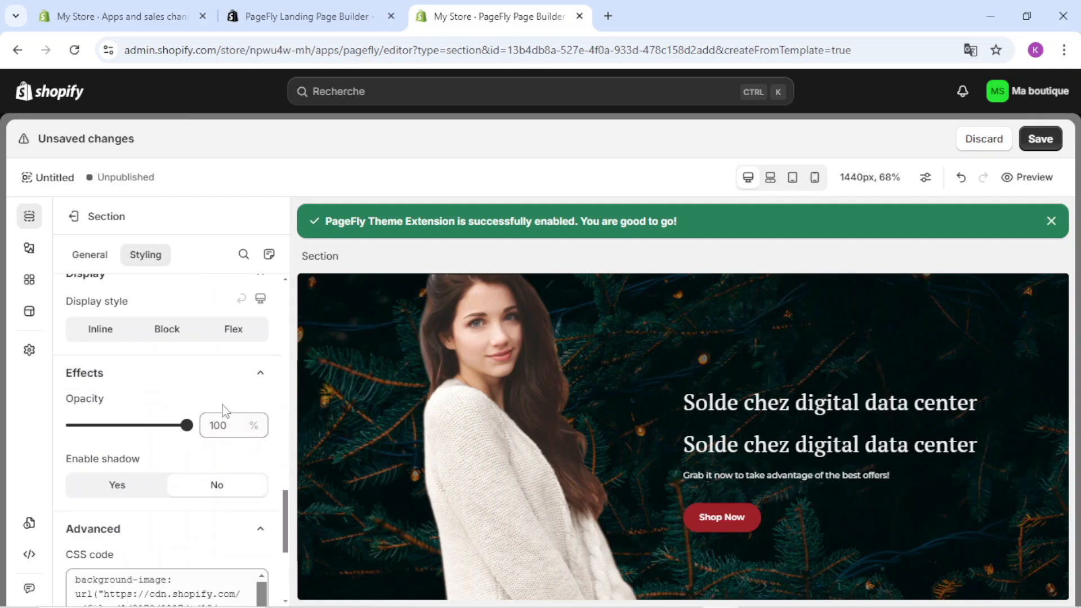
pyautogui.scroll(1, 169, 383)
pyautogui.click(100, 410)
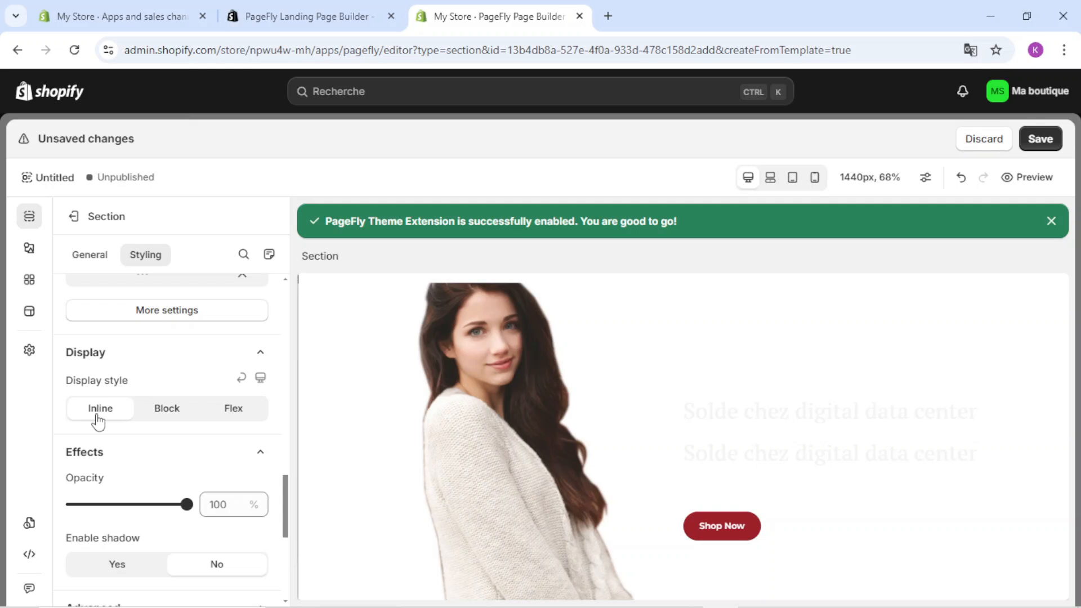
pyautogui.click(163, 416)
pyautogui.click(239, 414)
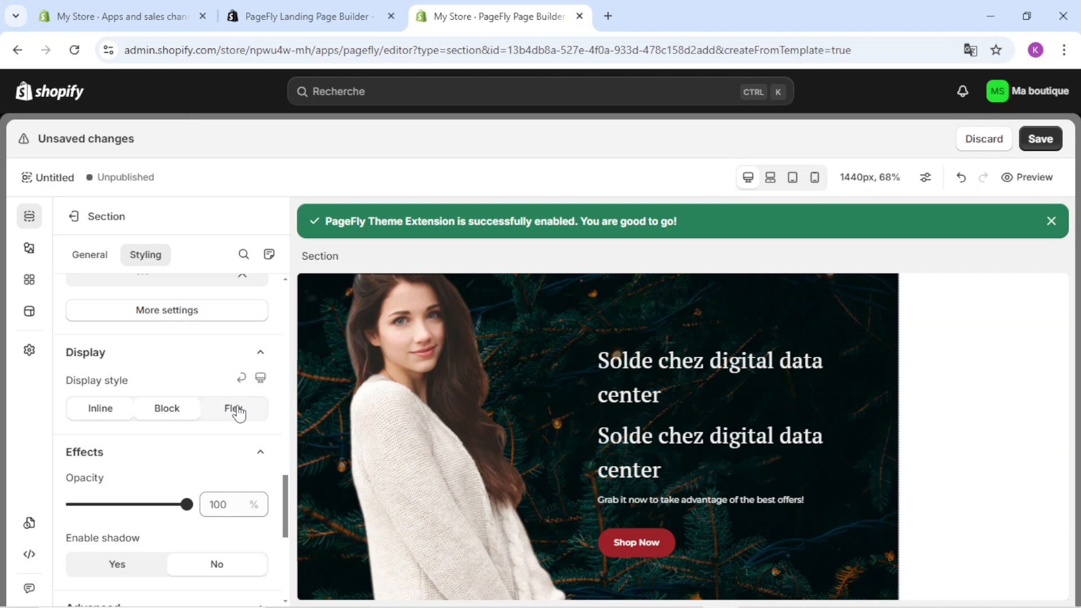
pyautogui.click(240, 414)
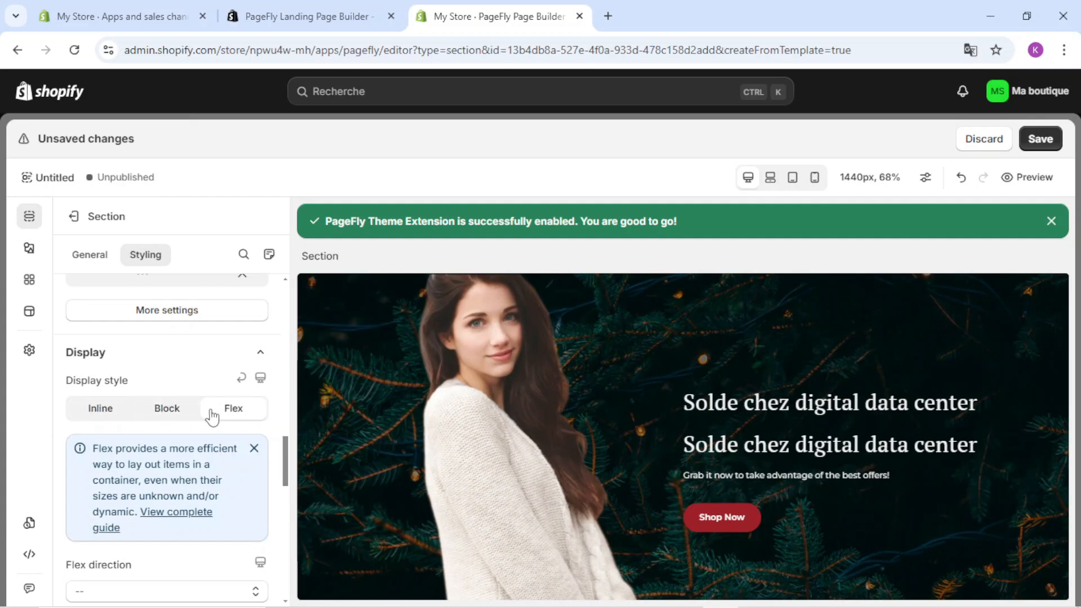
pyautogui.click(107, 412)
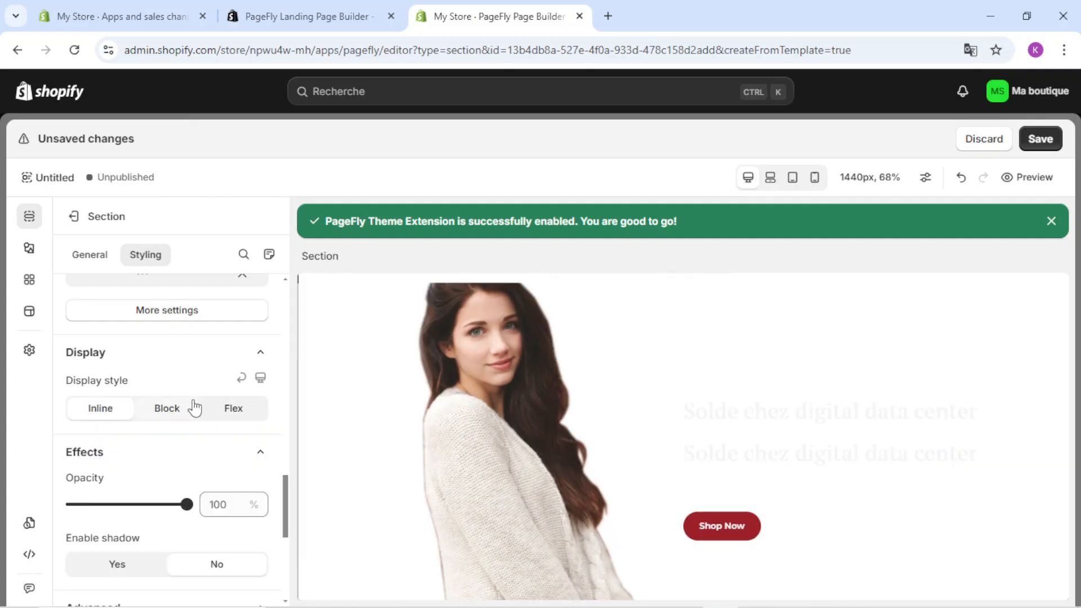
pyautogui.click(178, 415)
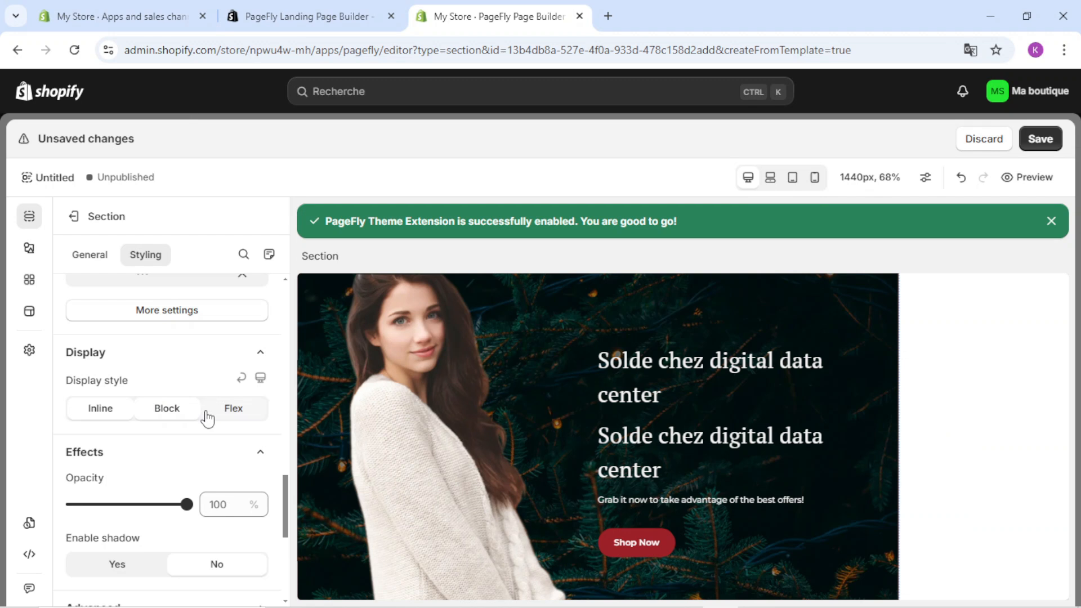
pyautogui.click(242, 415)
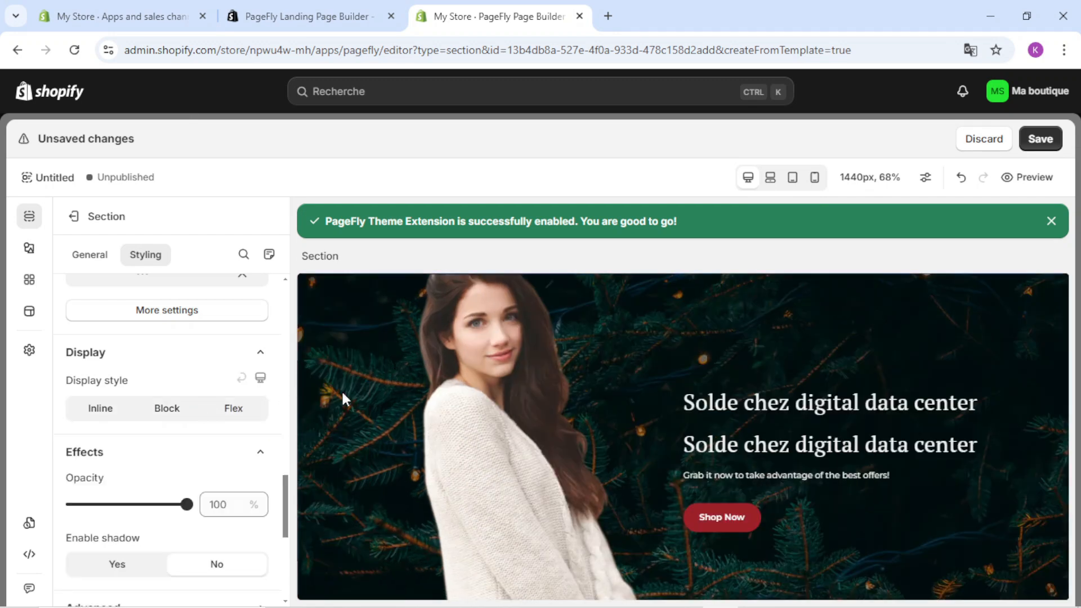
# - Undo the last two edits made in the section editor
pyautogui.scroll(-1, 156, 459)
pyautogui.click(960, 178)
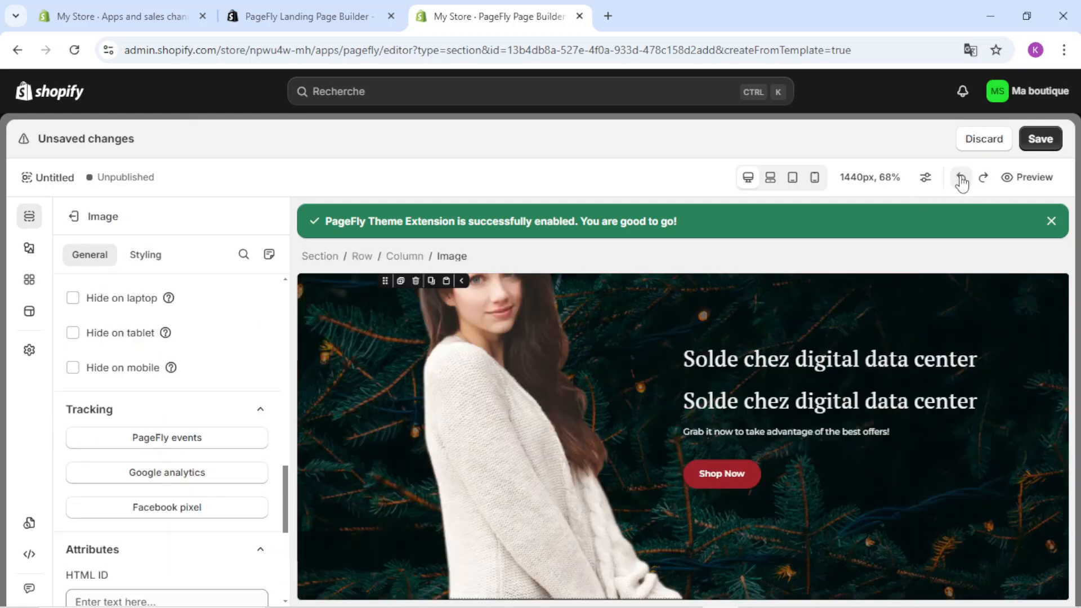
pyautogui.click(961, 178)
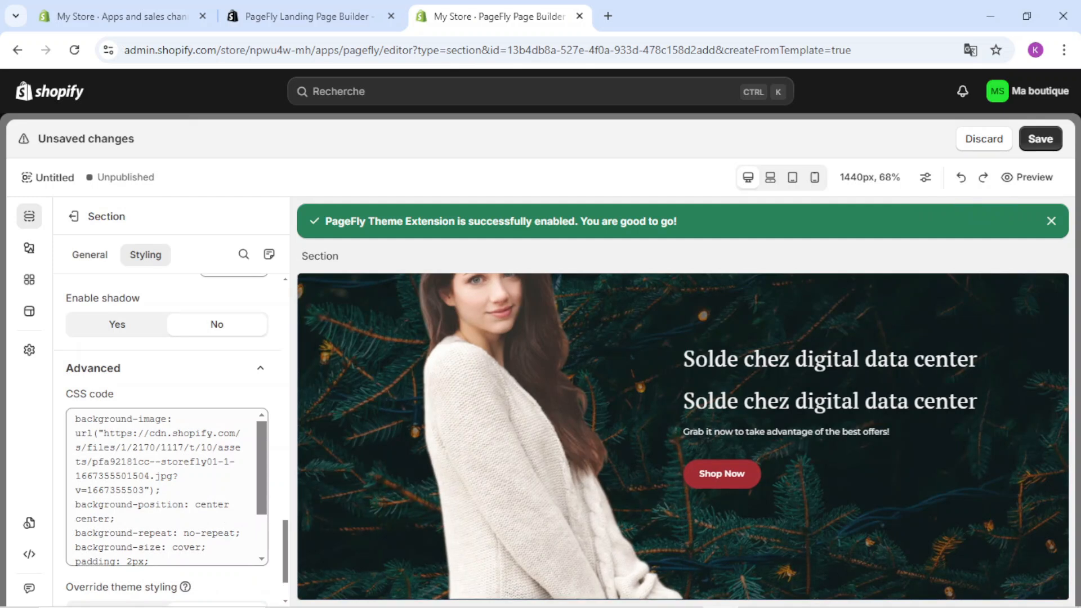
# - Leave the template section's editor and create a new blank section using the Legacy Editor
pyautogui.click(1051, 145)
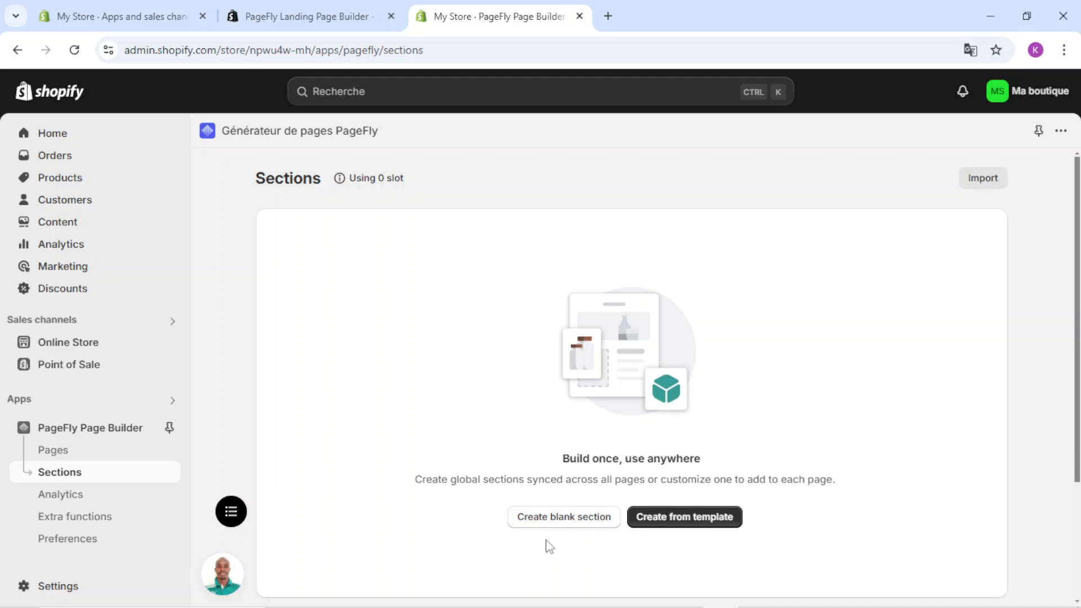
pyautogui.click(564, 521)
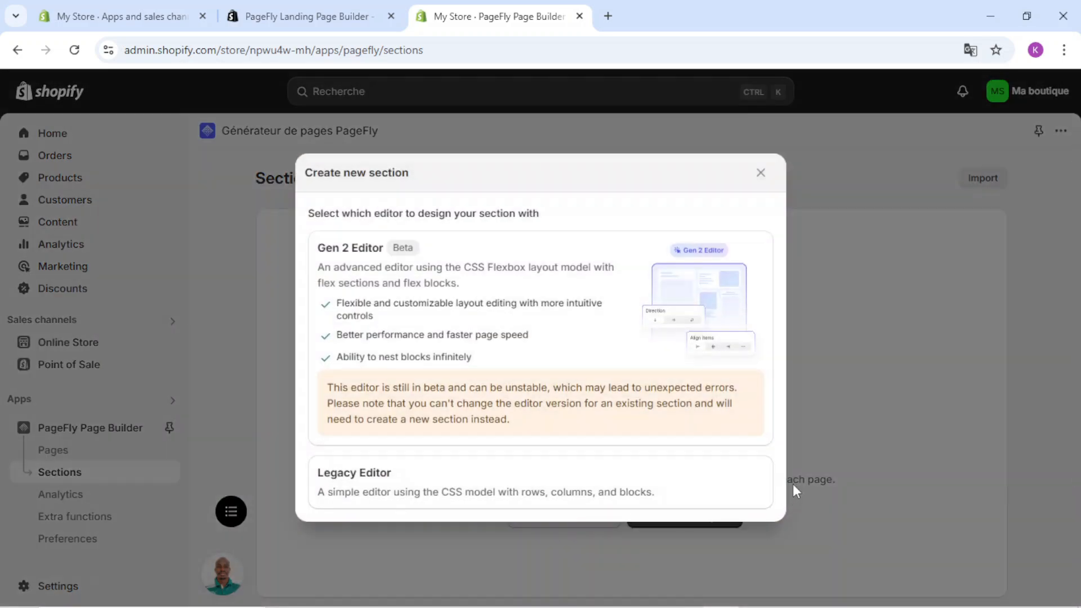
pyautogui.click(655, 503)
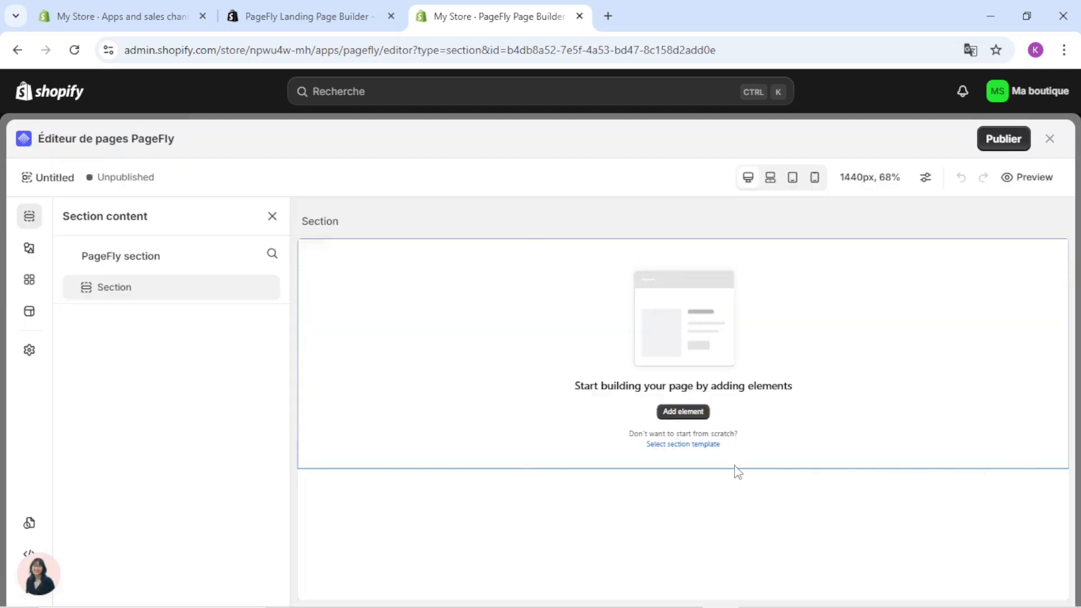
# - Open the element library for the blank section and browse the available PageFly layouts and elements
pyautogui.click(688, 415)
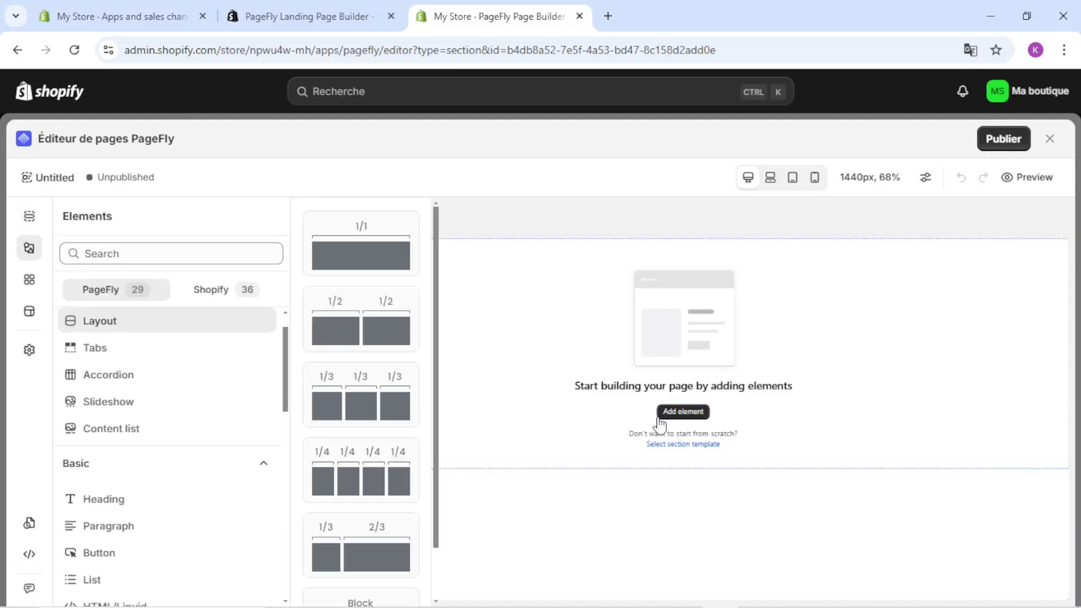
pyautogui.click(411, 348)
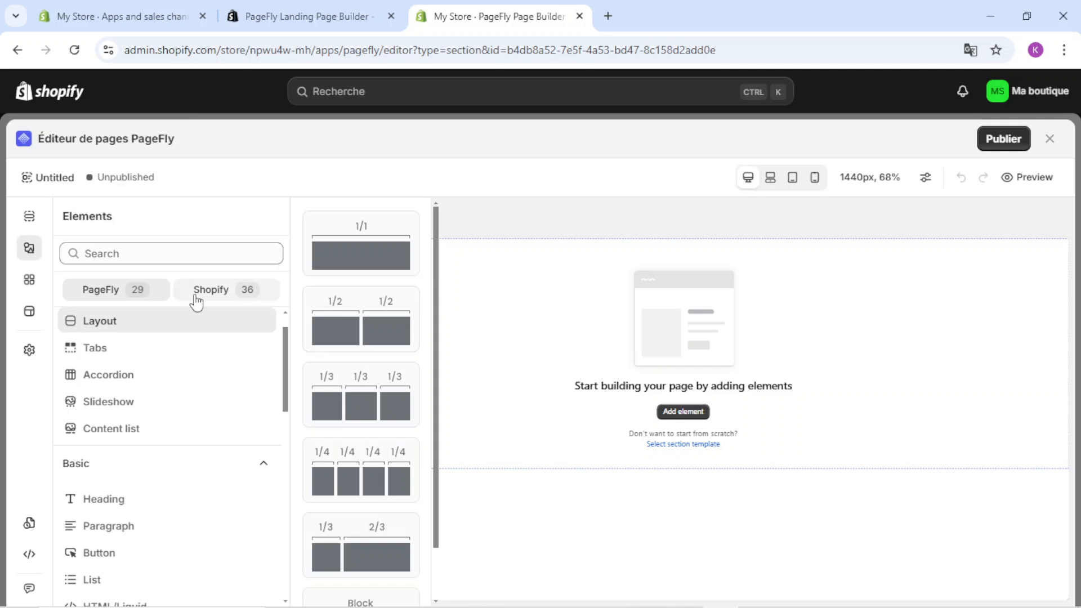
pyautogui.scroll(-10, 169, 507)
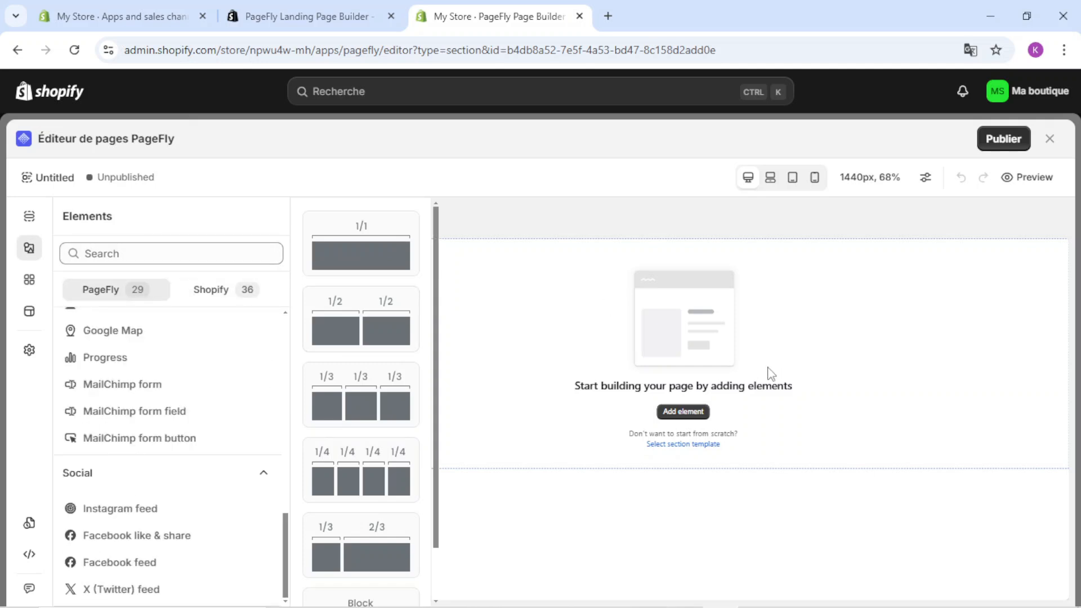